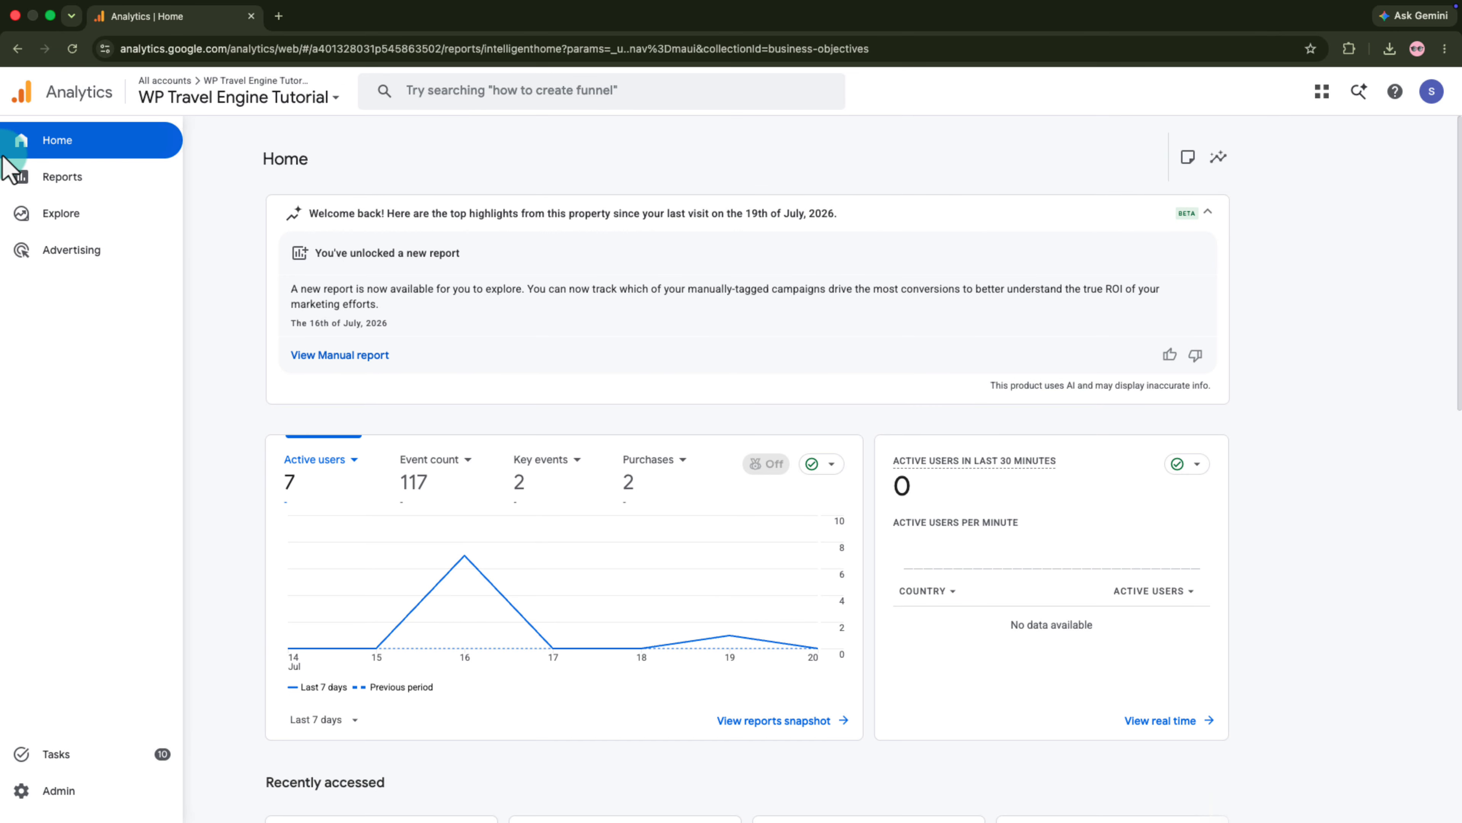
# - Open the E-commerce purchases report in Google Analytics and review the items viewed, items purchased and item revenue
pyautogui.click(26, 175)
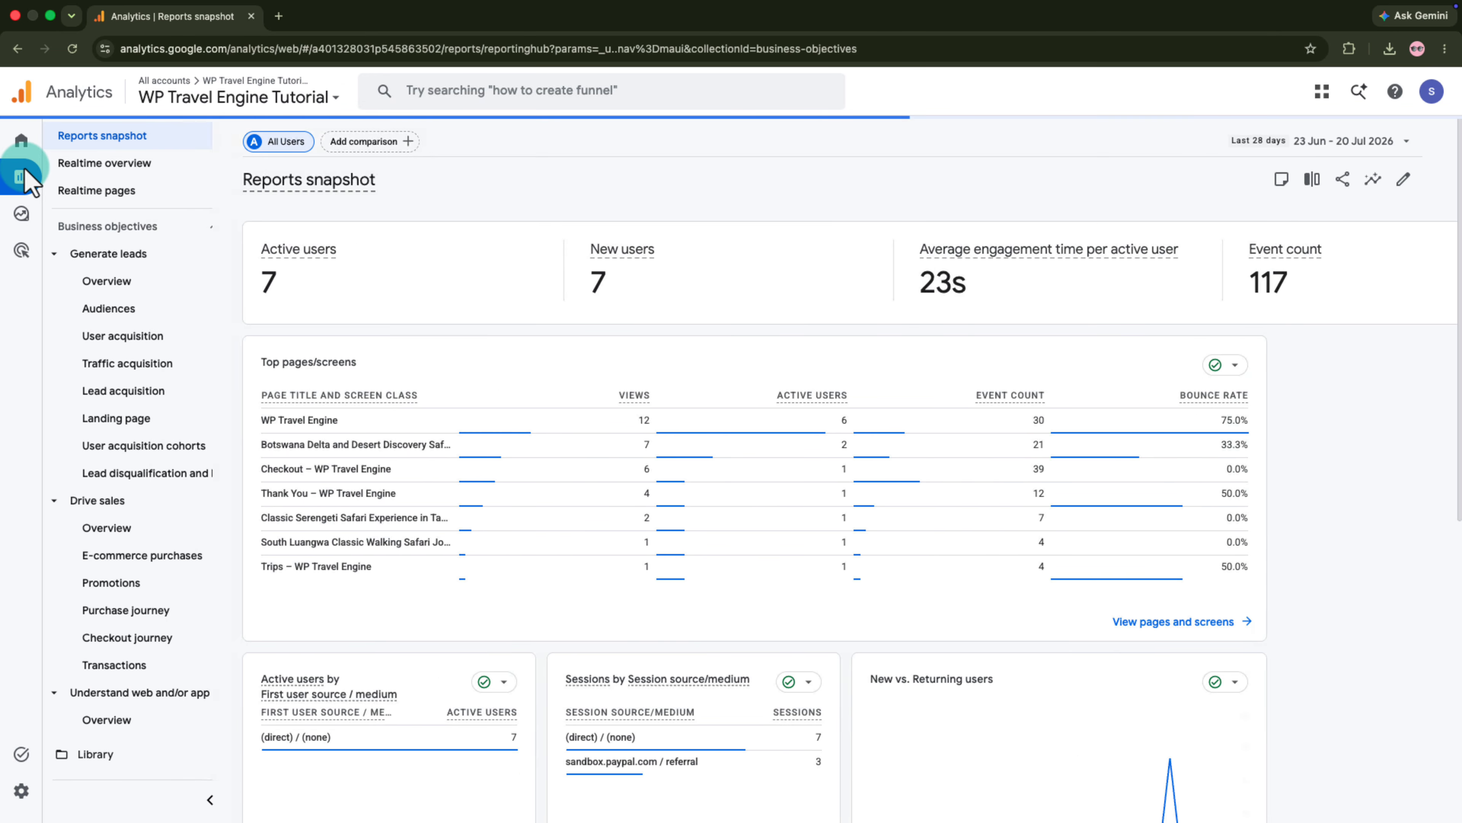
pyautogui.click(198, 556)
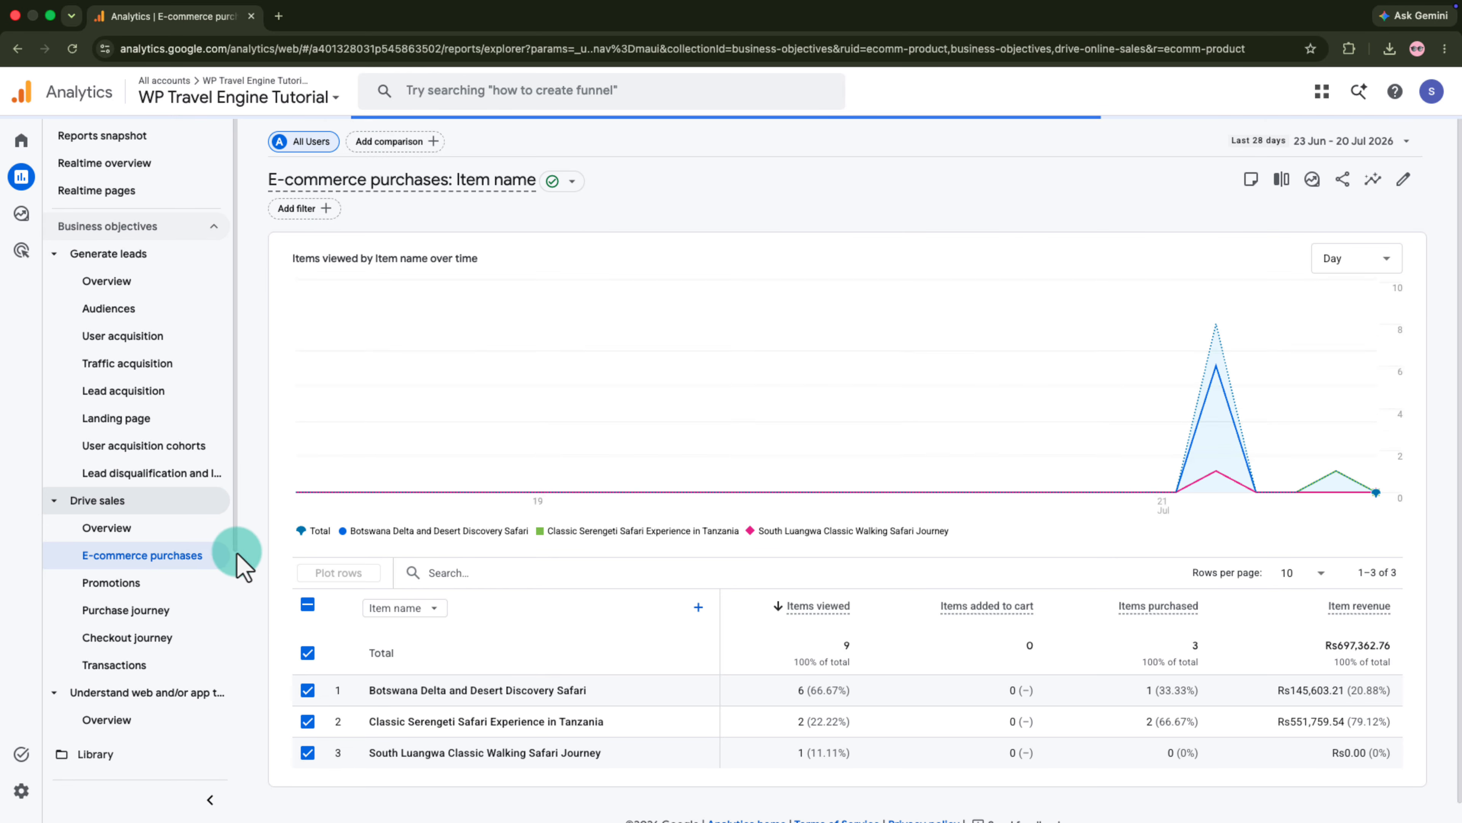
pyautogui.scroll(-1, 680, 515)
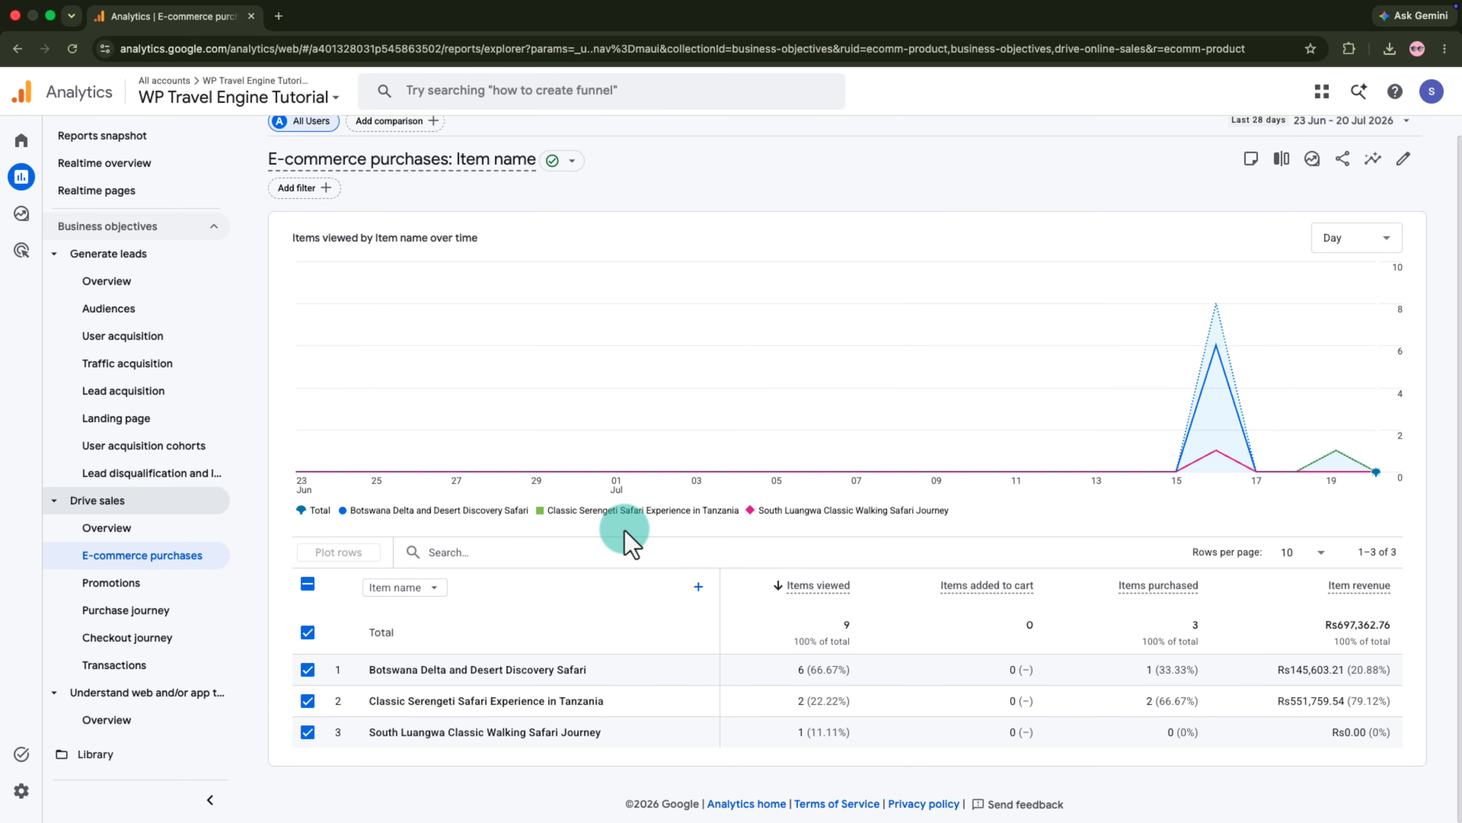
pyautogui.scroll(-1, 154, 536)
# - Open the Events report under user engagement and examine the full list of tracked event names
pyautogui.scroll(-4, 138, 521)
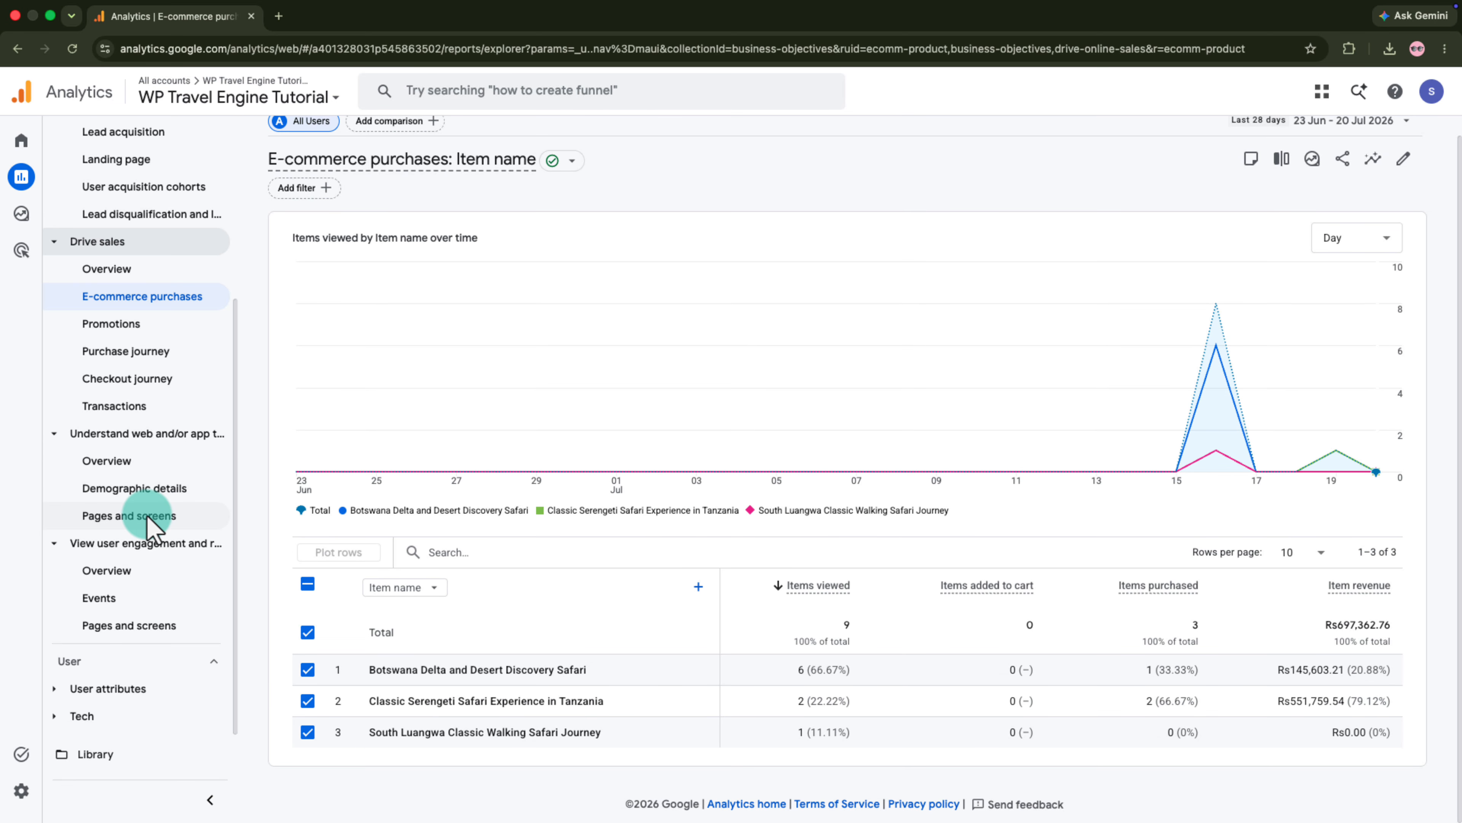
pyautogui.click(115, 602)
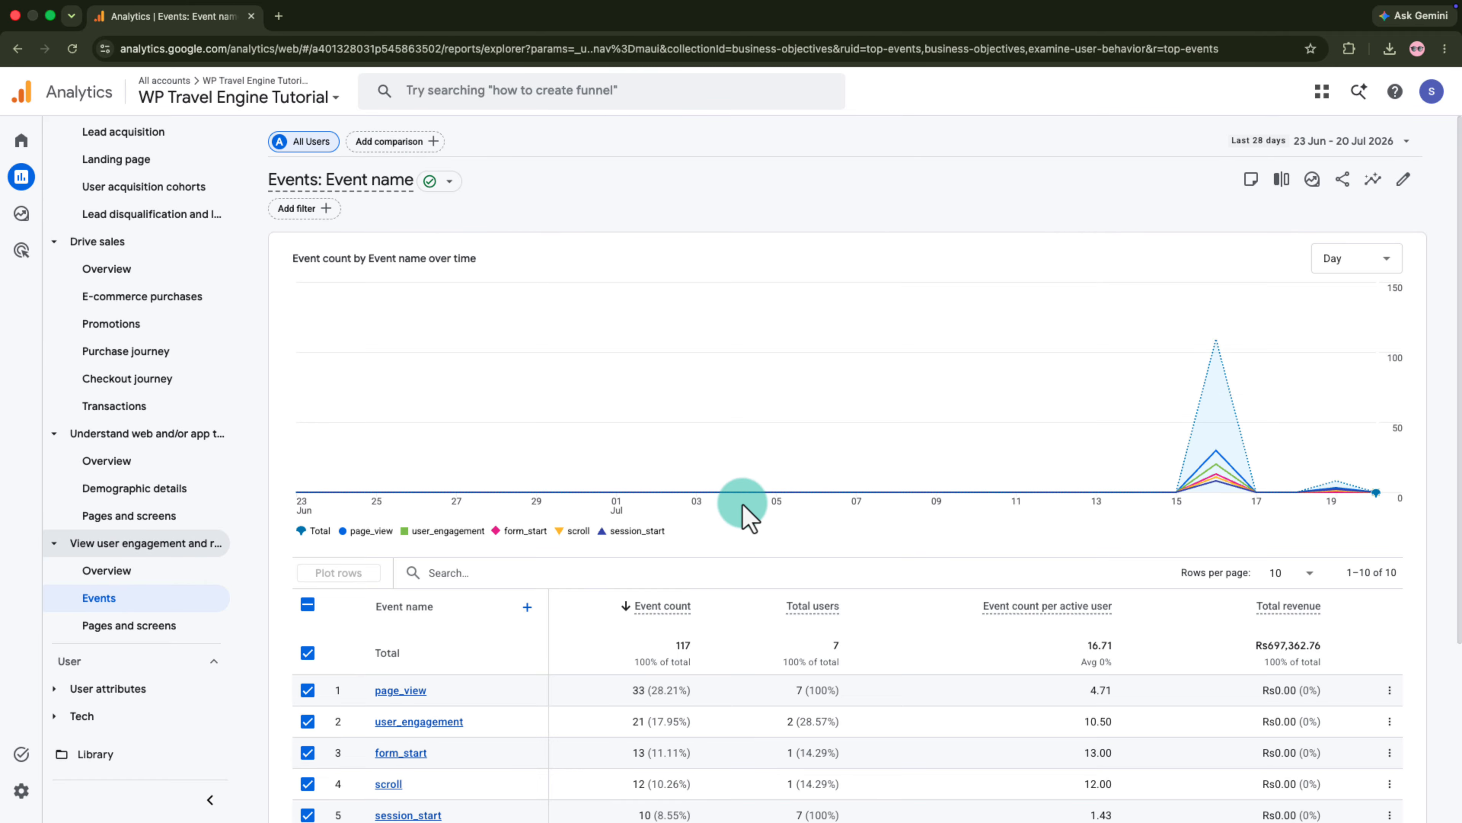
pyautogui.scroll(-5, 734, 501)
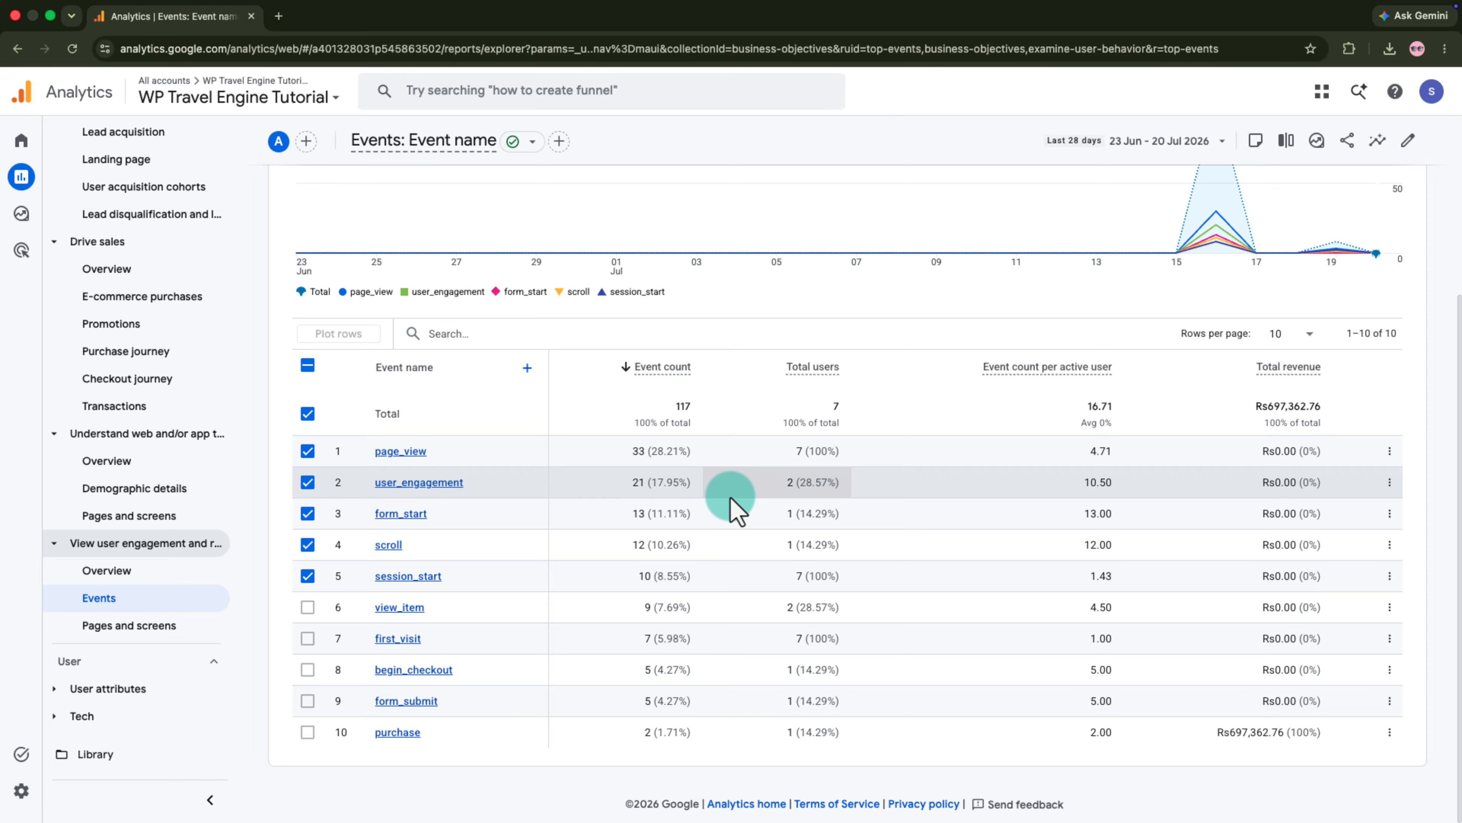
pyautogui.scroll(5, 730, 497)
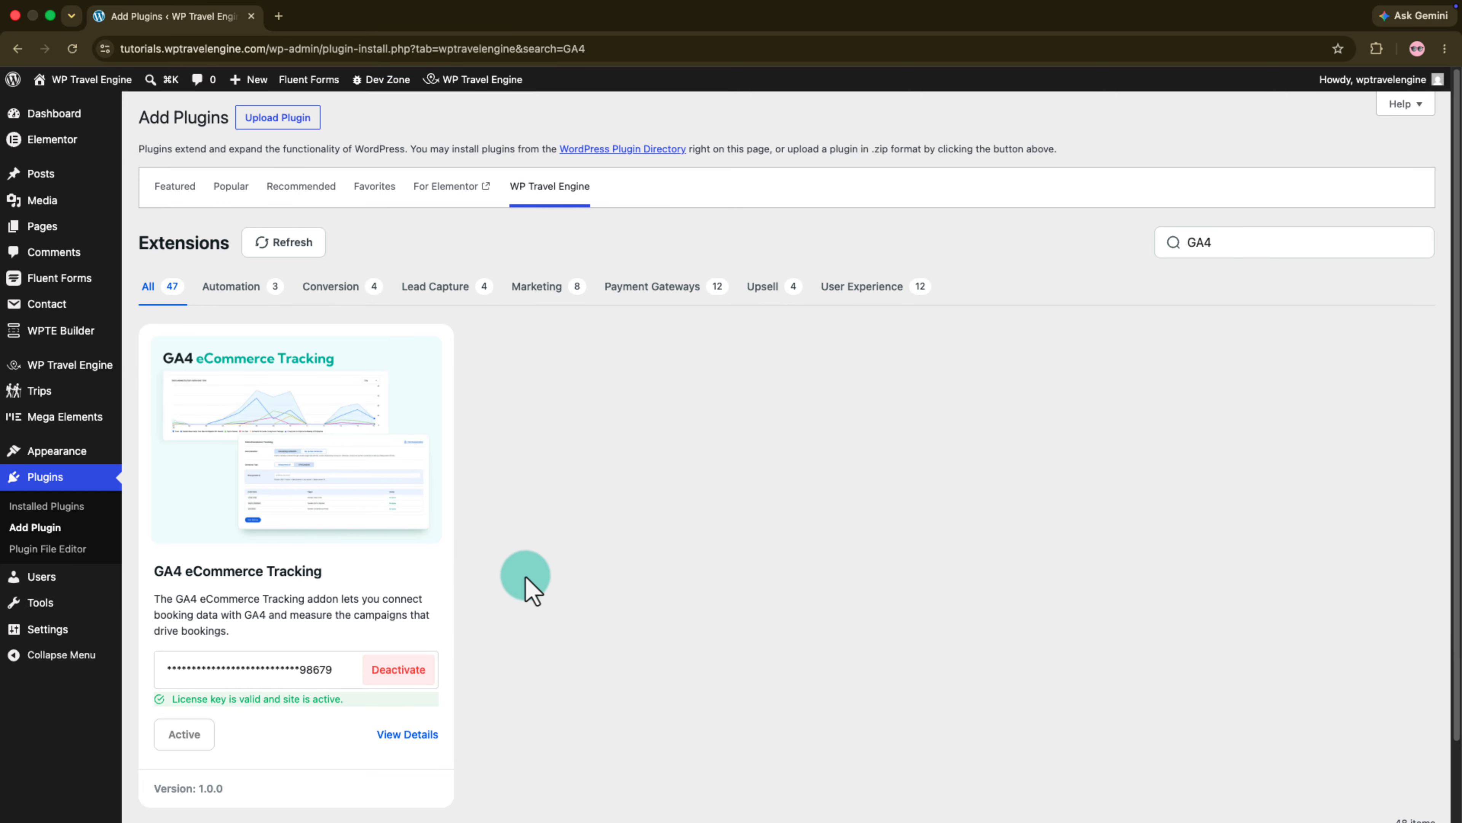
# - Switch to WP Travel Engine's GA4 eCommerce Tracking extension settings in WordPress and choose Set Up New Connection
pyautogui.moveTo(118, 369)
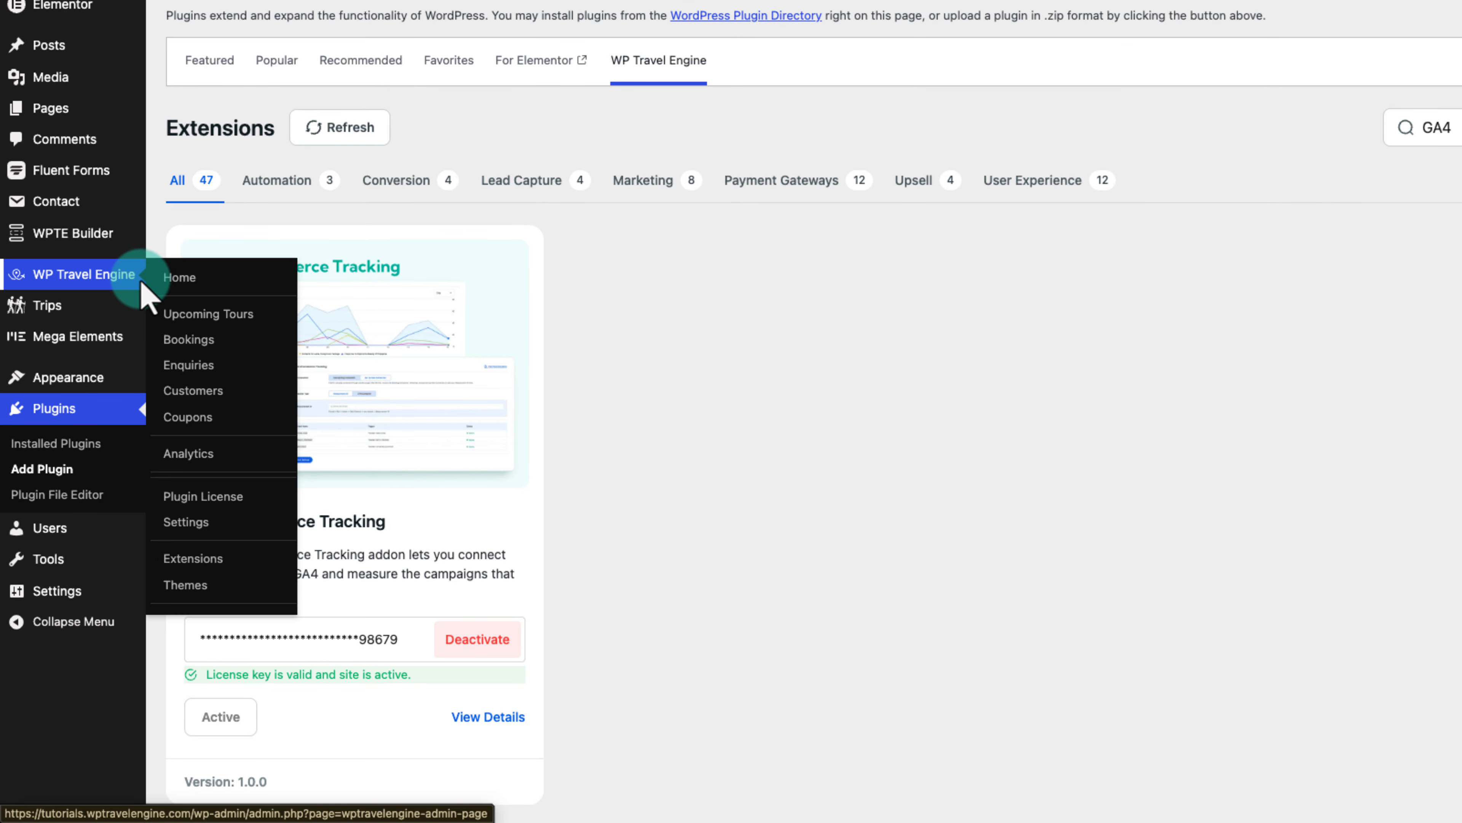
pyautogui.click(219, 516)
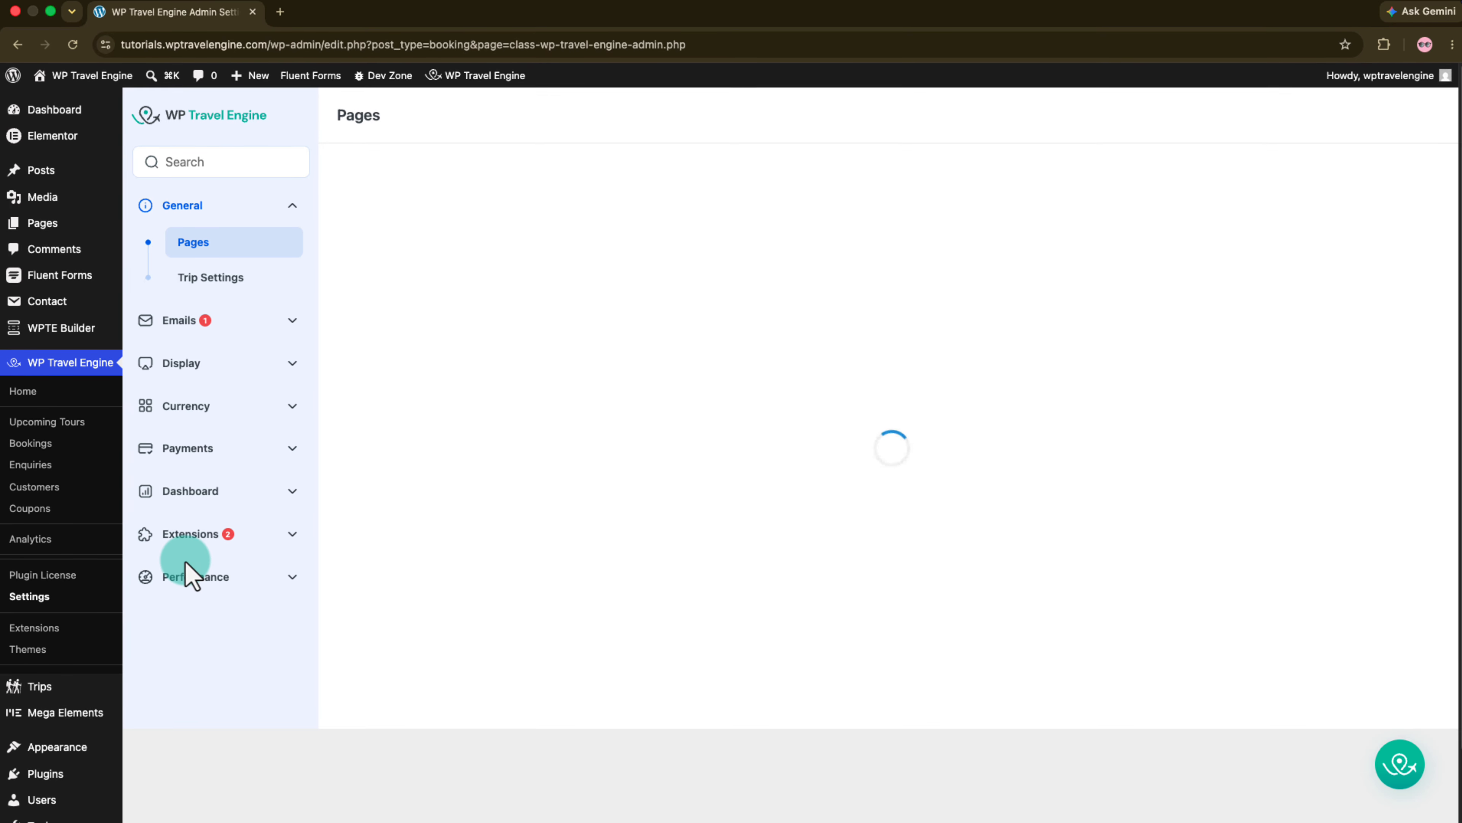
pyautogui.click(211, 544)
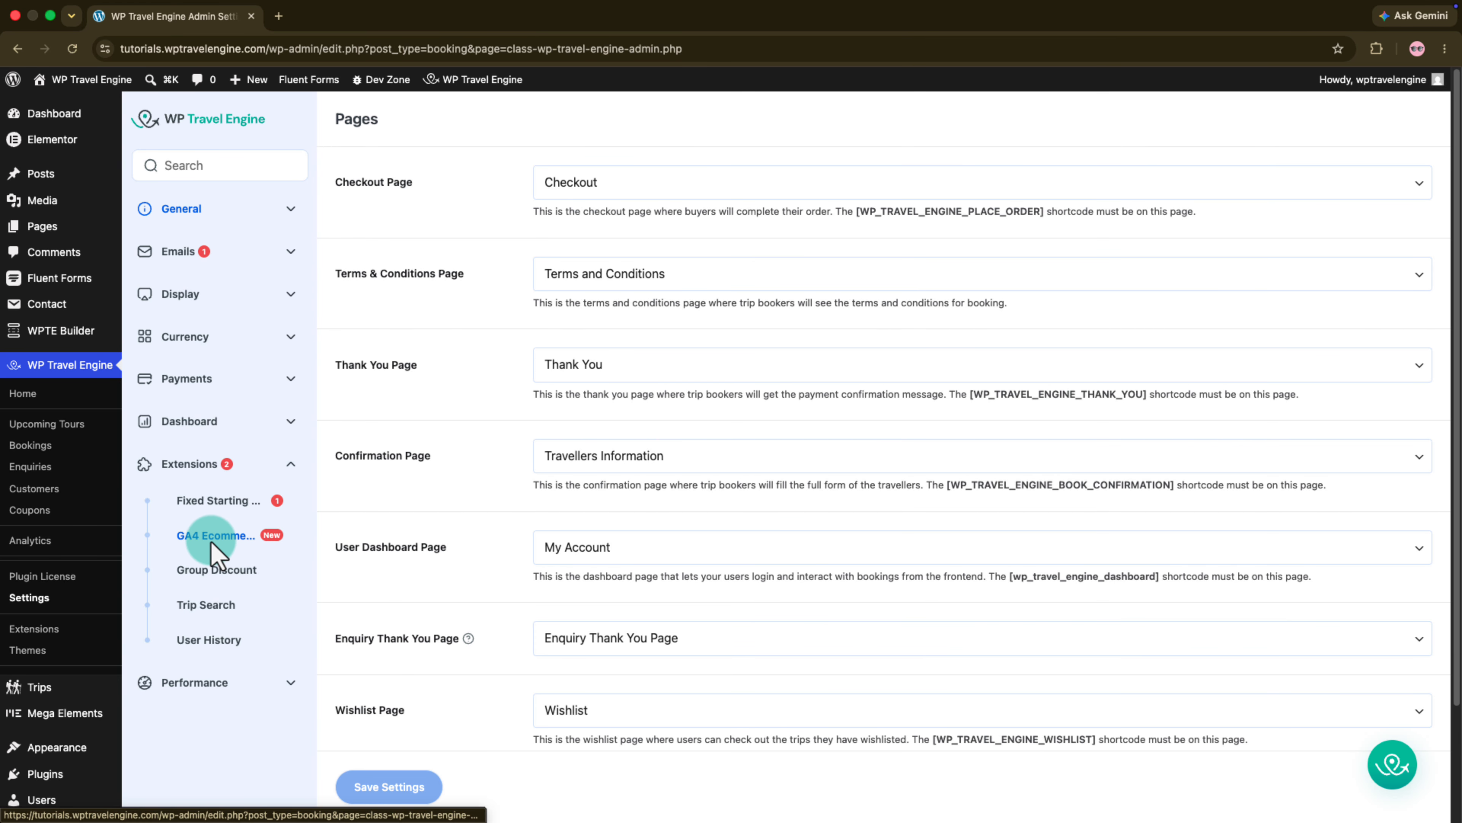
pyautogui.click(216, 541)
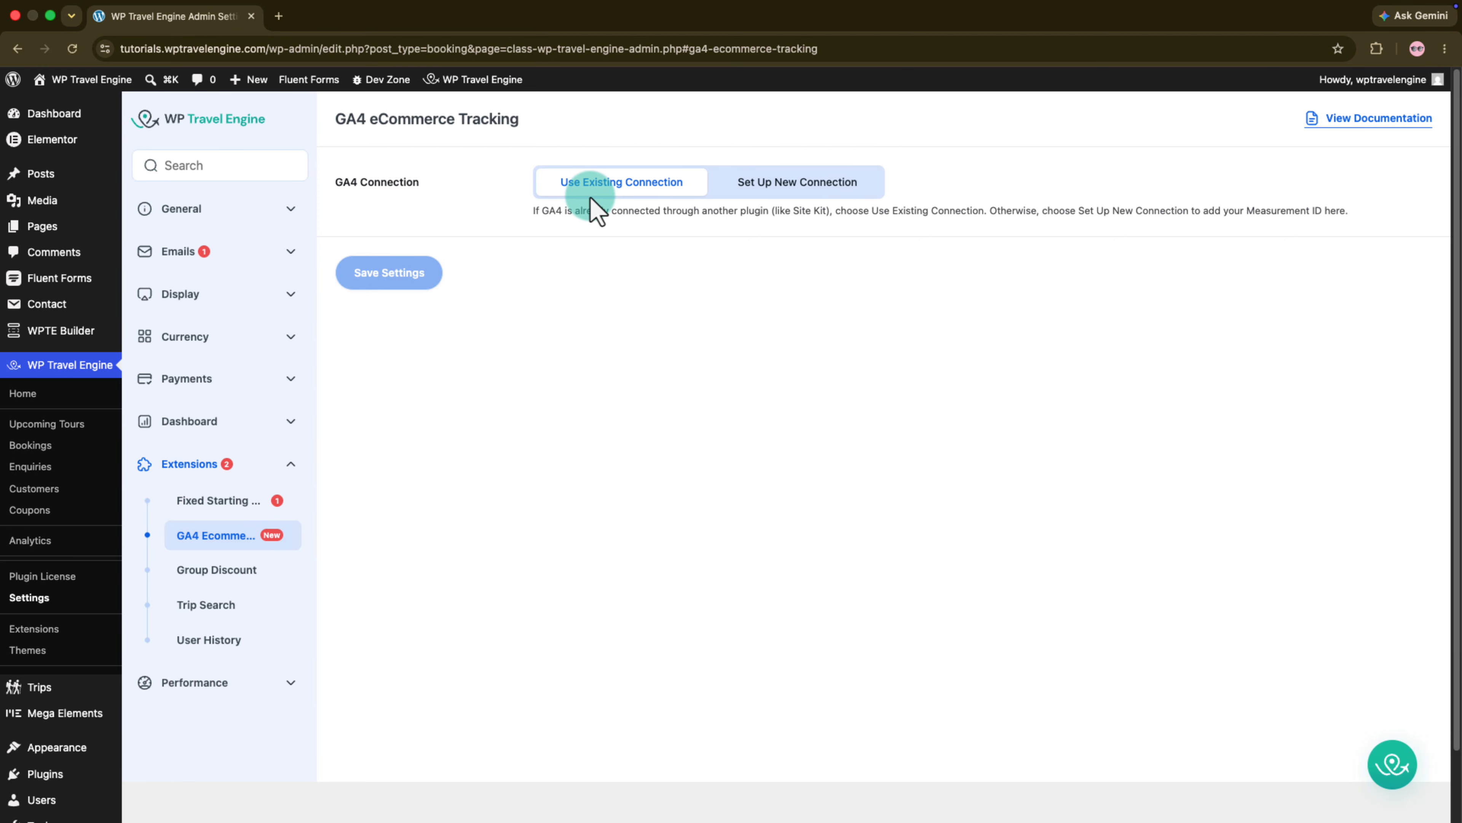
pyautogui.click(777, 183)
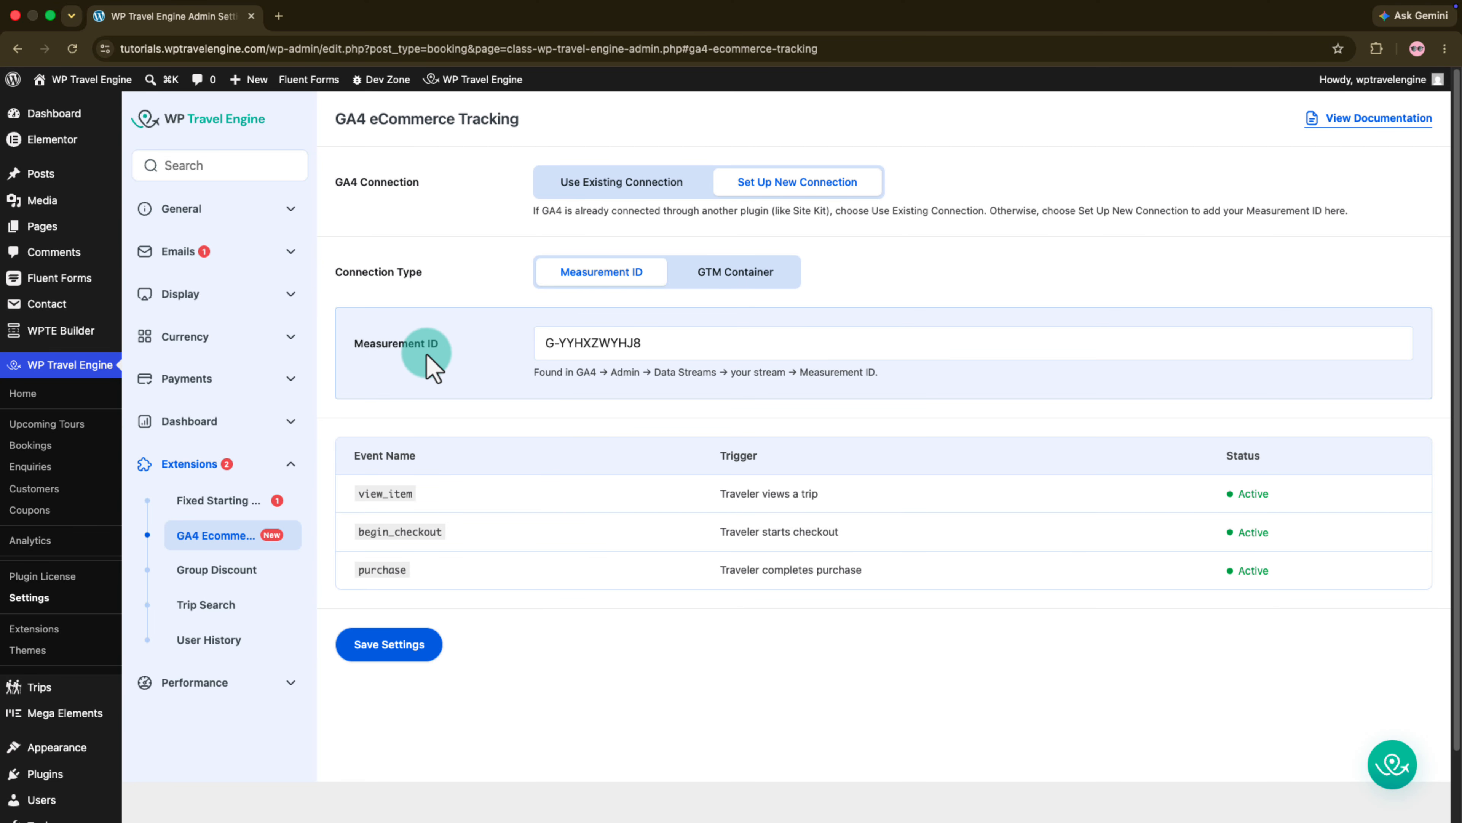
pyautogui.tripleClick(593, 351)
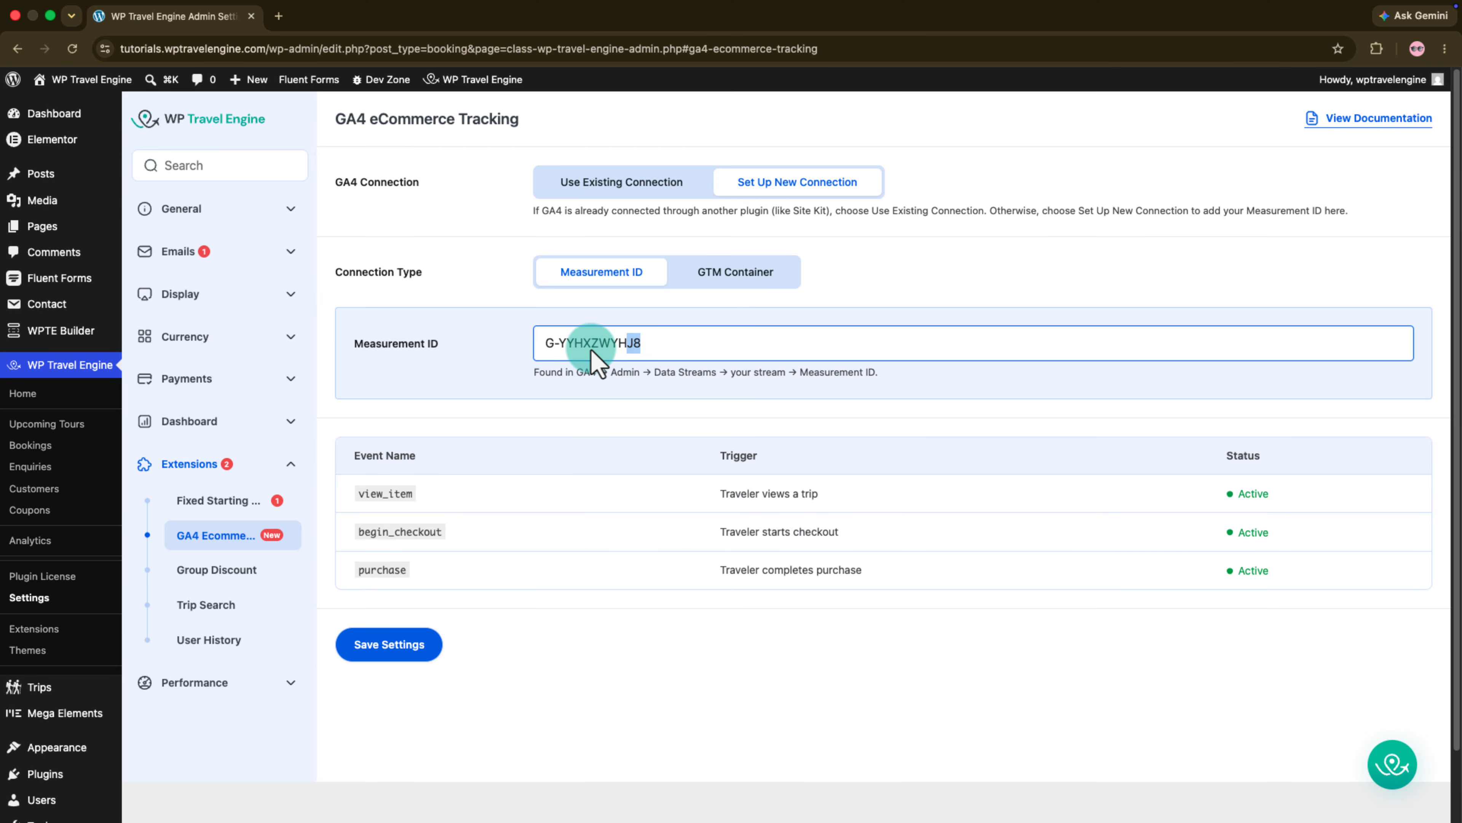
pyautogui.click(557, 353)
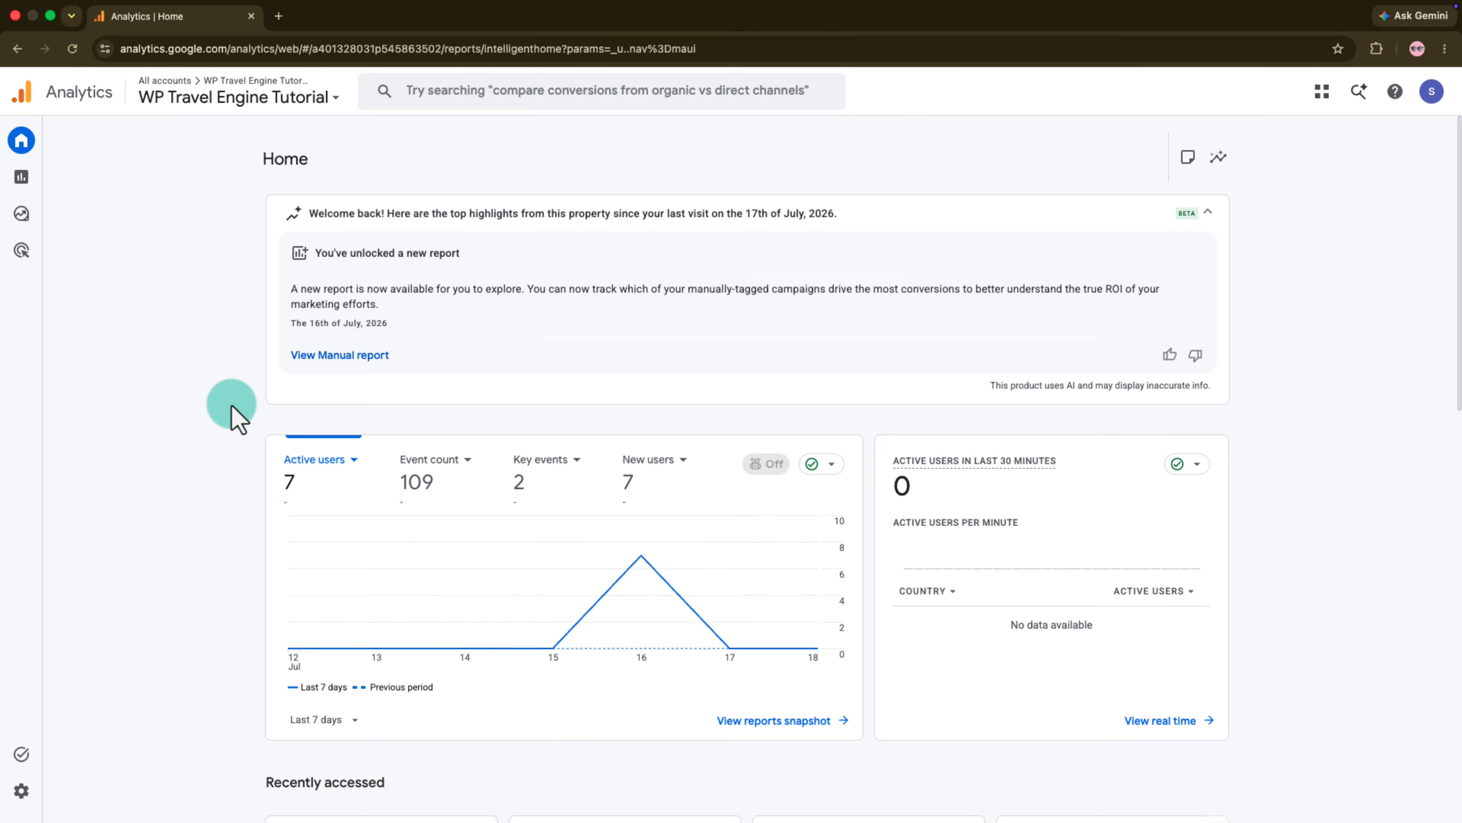
# - Switch to Google Analytics, open the WP Travel Engine Tutorial web data stream and copy its Measurement ID
pyautogui.click(35, 806)
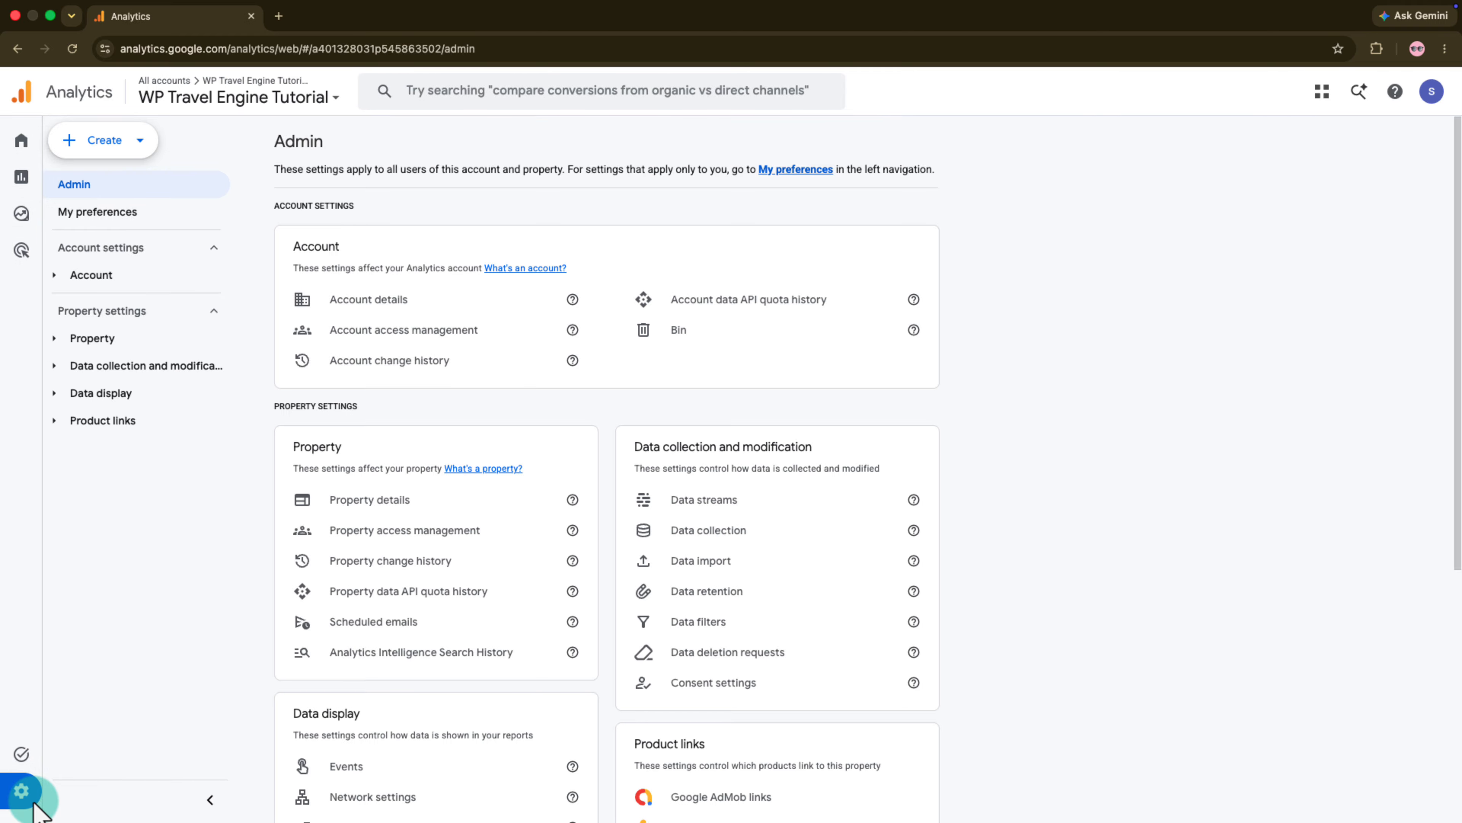
pyautogui.click(97, 364)
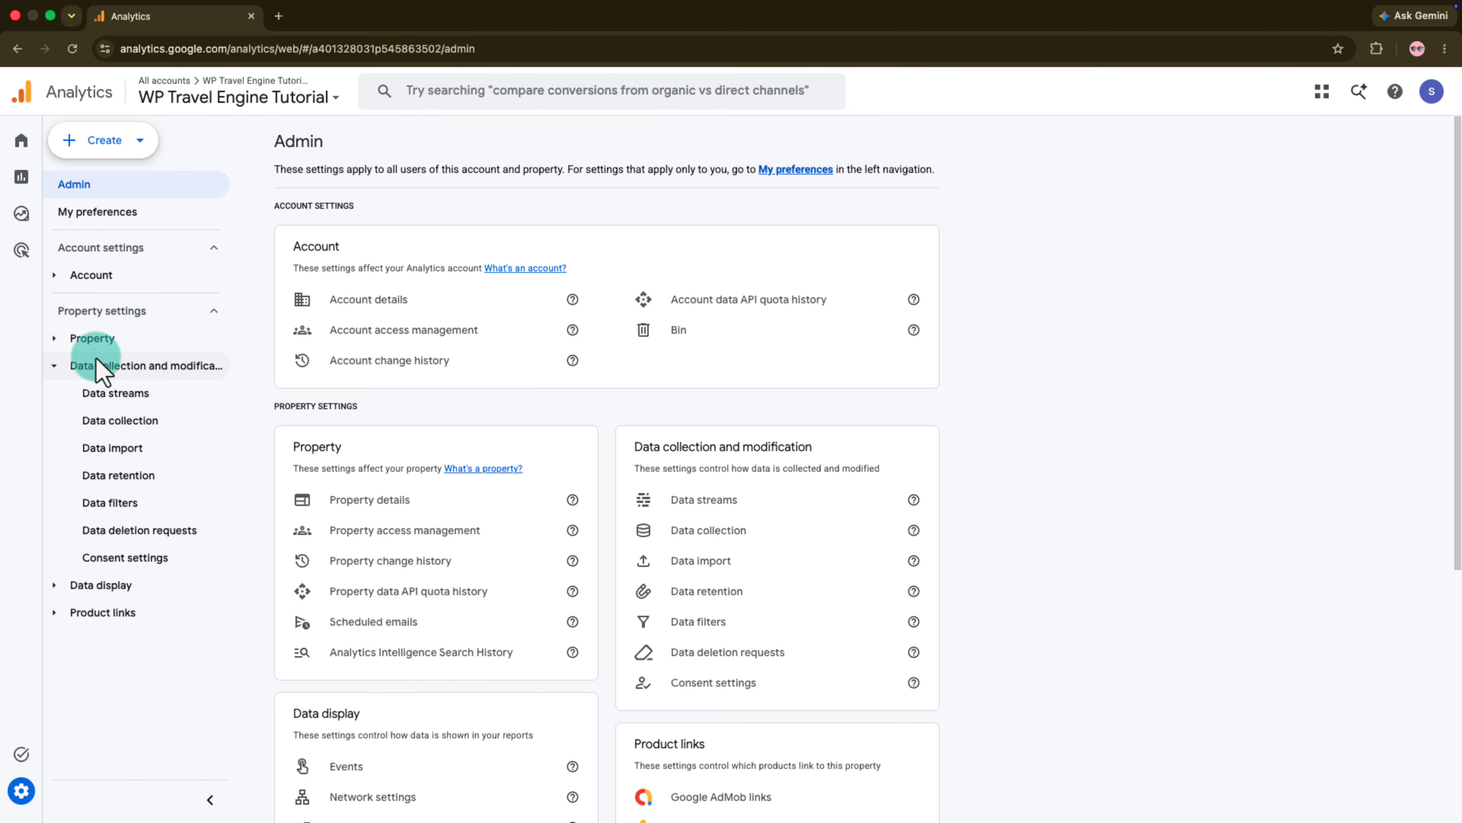
pyautogui.click(95, 396)
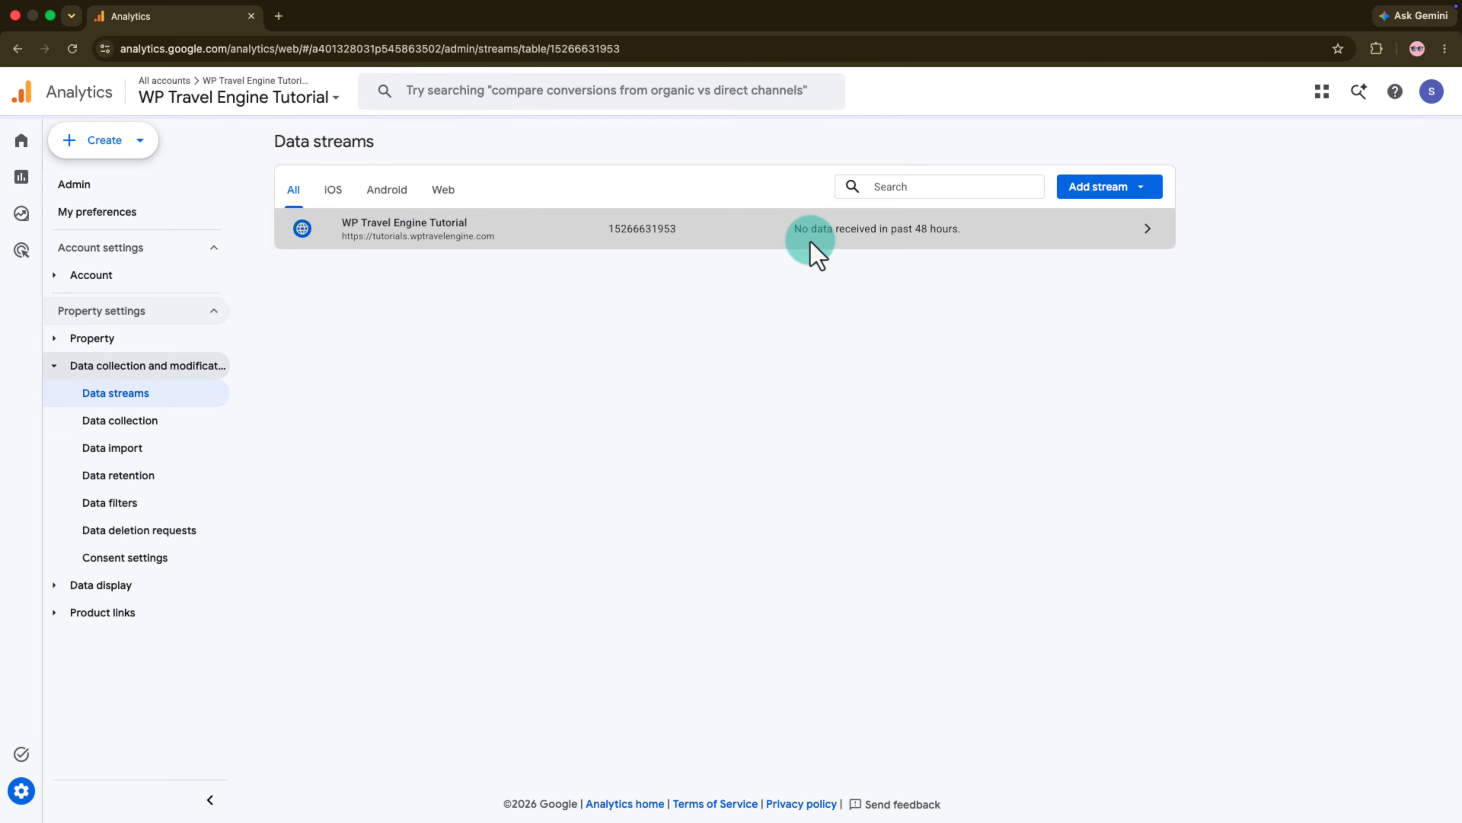
pyautogui.click(809, 245)
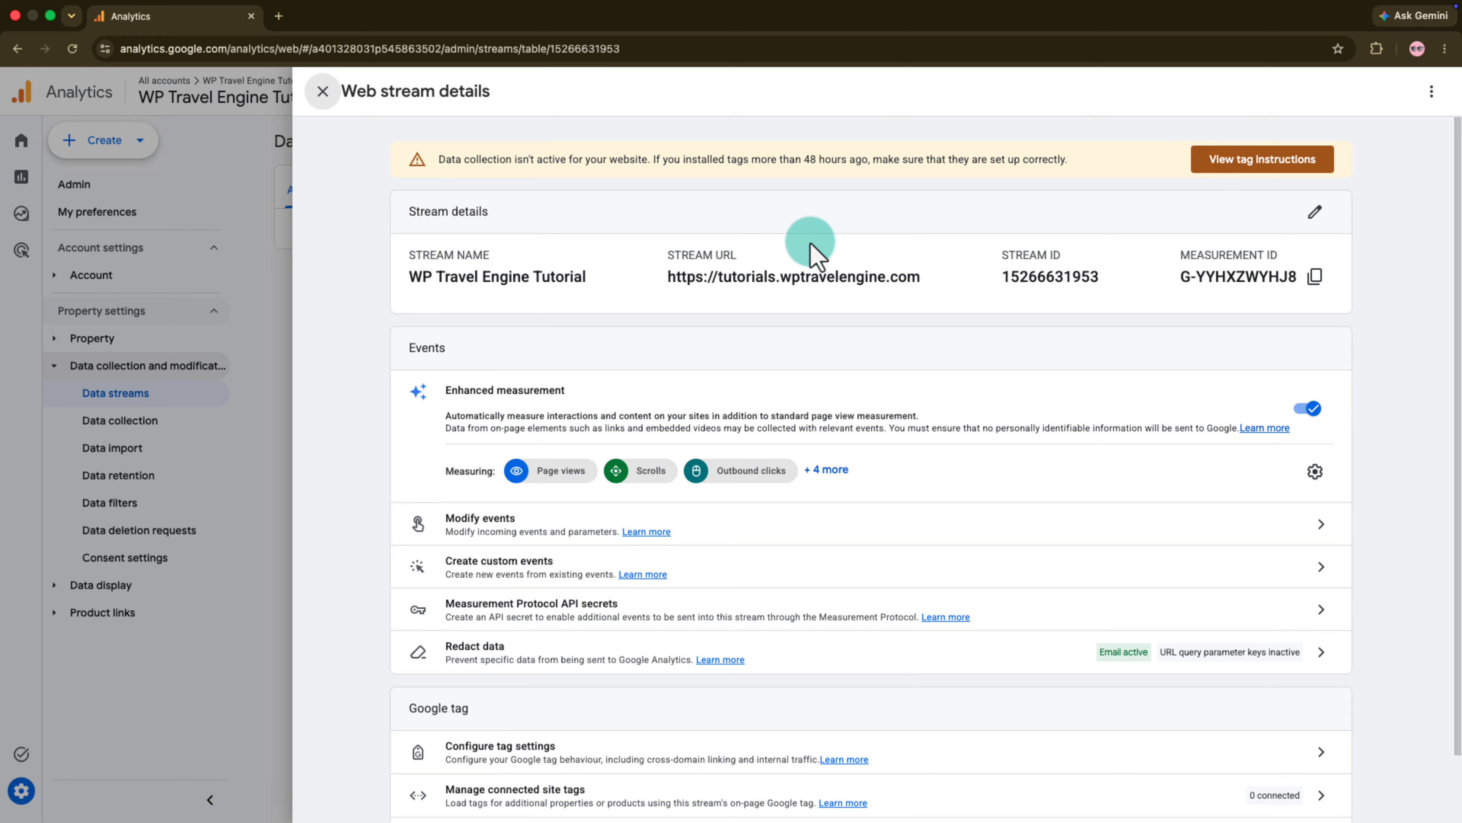
pyautogui.click(1317, 277)
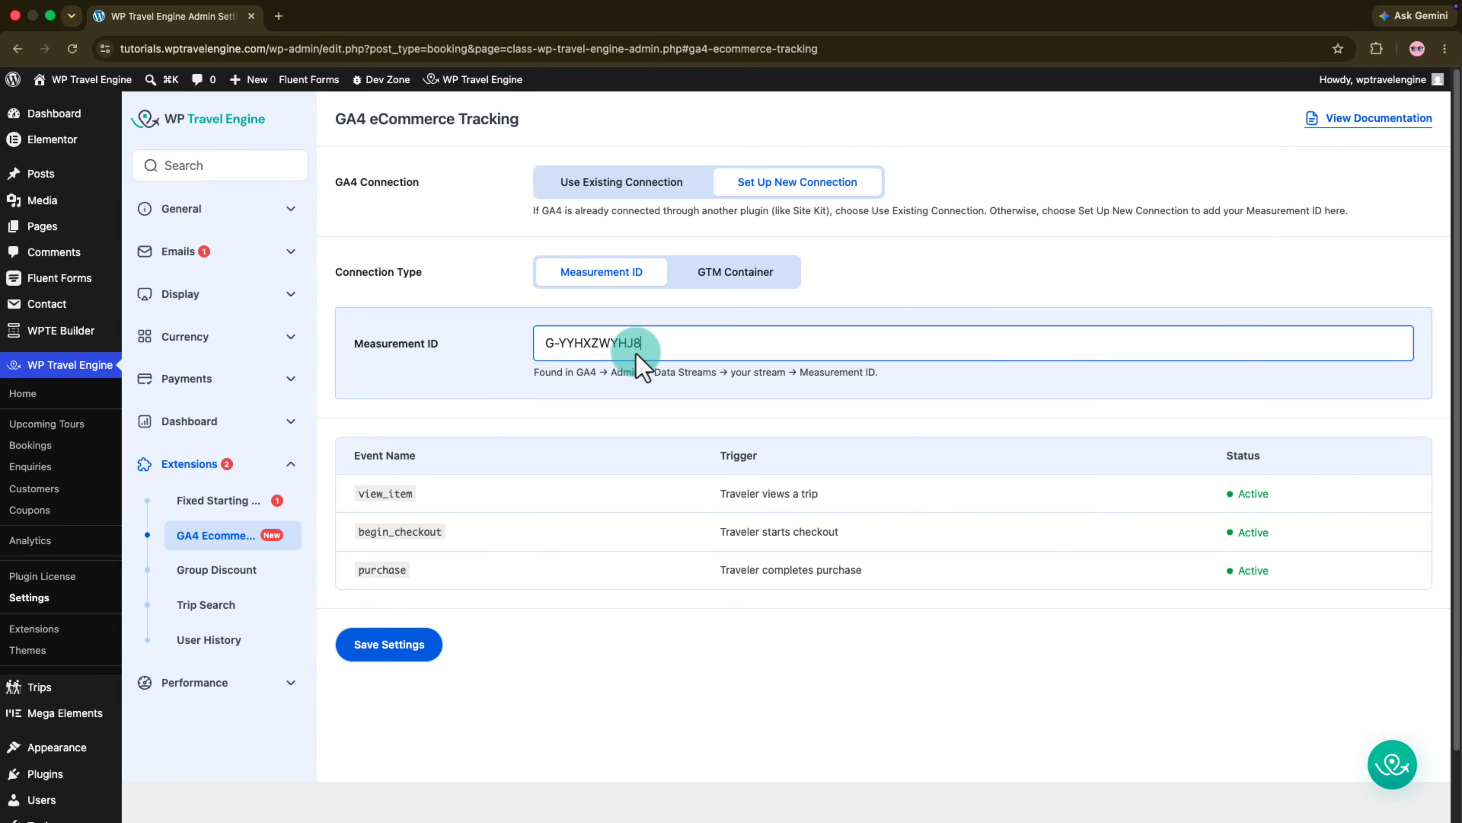
# - Enter the copied Measurement ID in WP Travel Engine's GA4 eCommerce Tracking settings in WordPress and save the settings
pyautogui.click(639, 351)
pyautogui.click(658, 426)
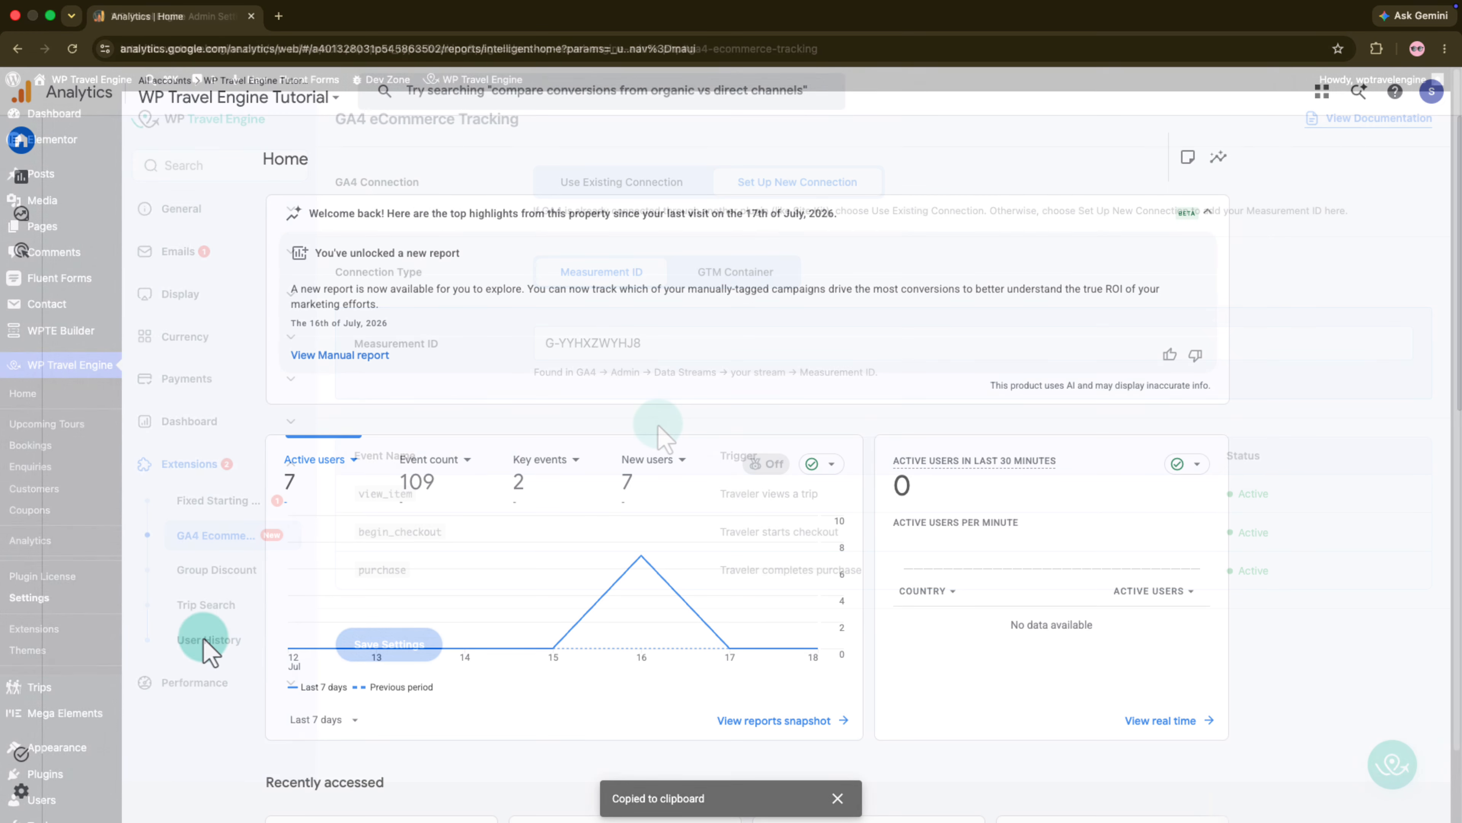
pyautogui.click(55, 792)
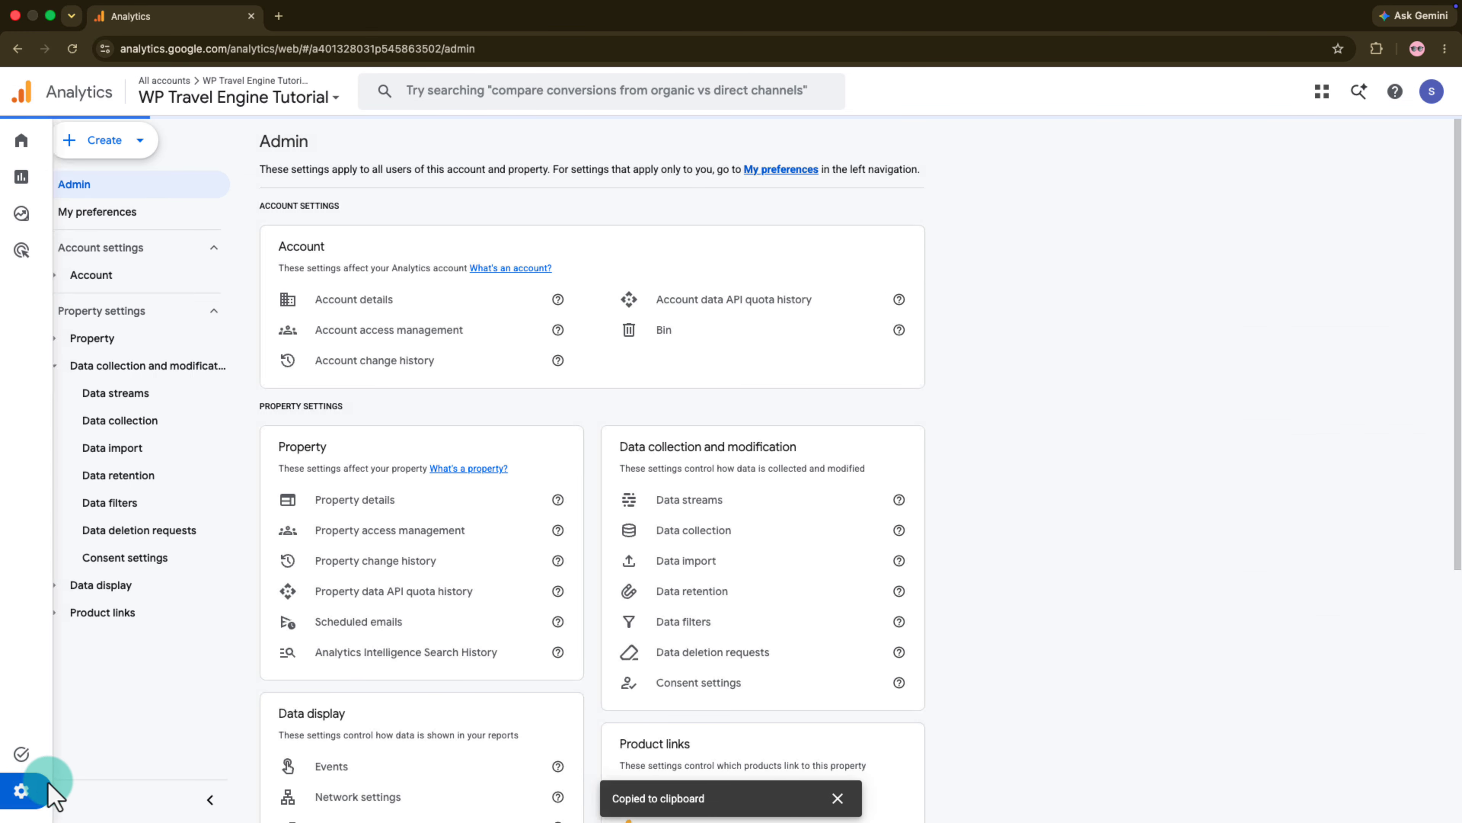
pyautogui.click(92, 152)
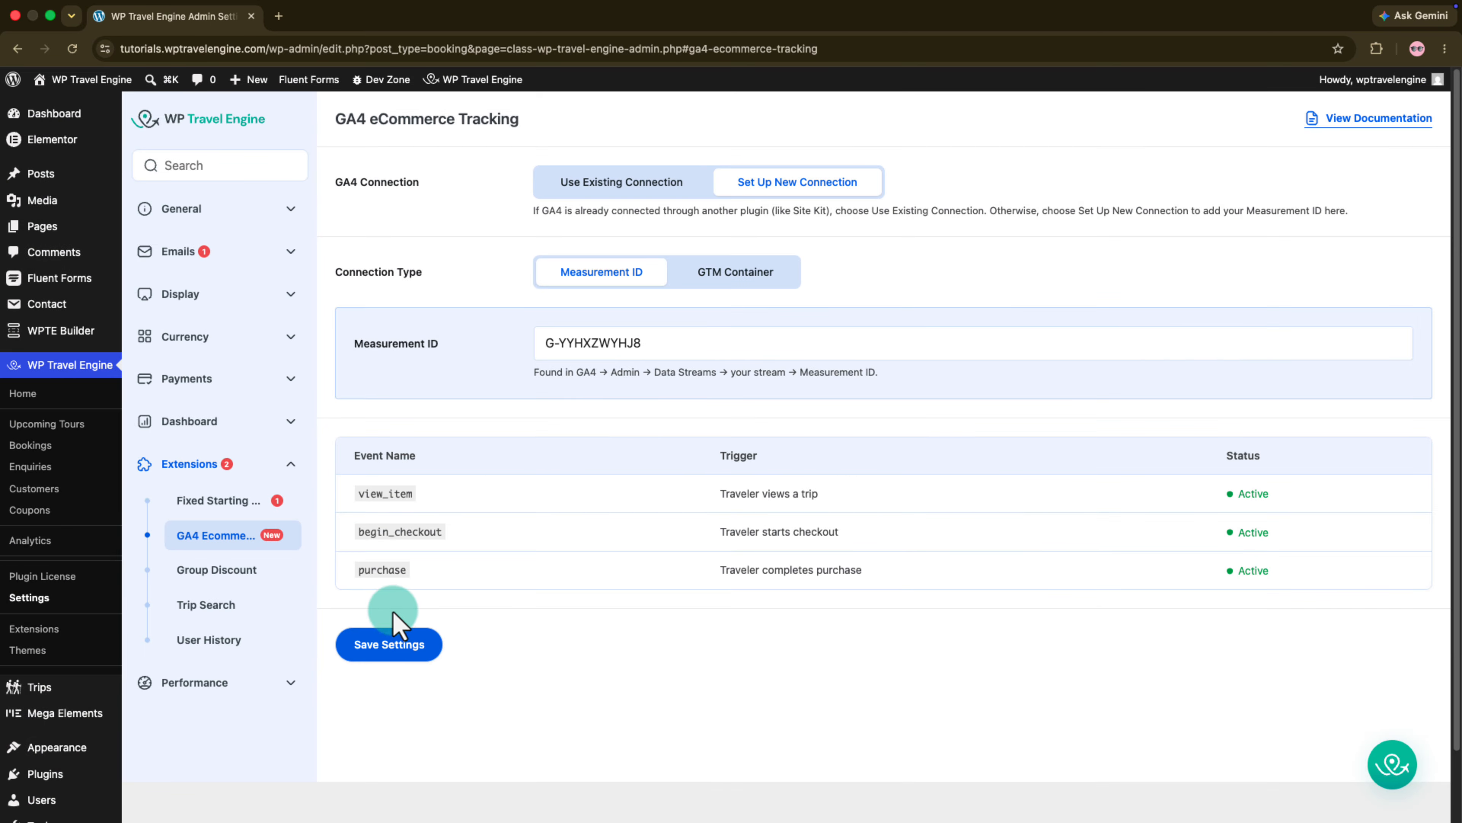
pyautogui.click(394, 639)
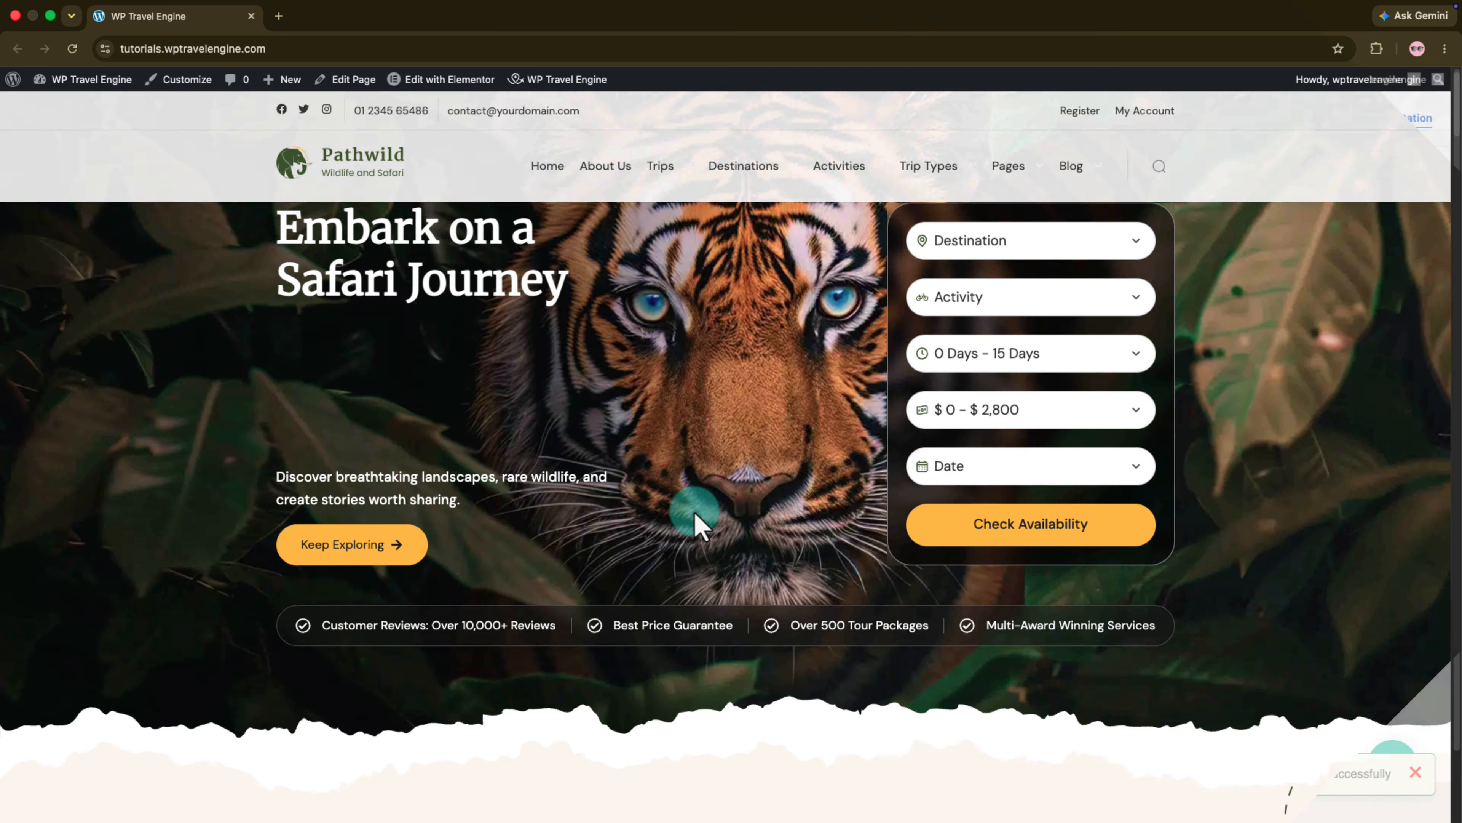
# - Visit the Classic Serengeti Safari Experience in Tanzania trip page from the travel website's home page to generate tracking activity
pyautogui.scroll(-10, 679, 518)
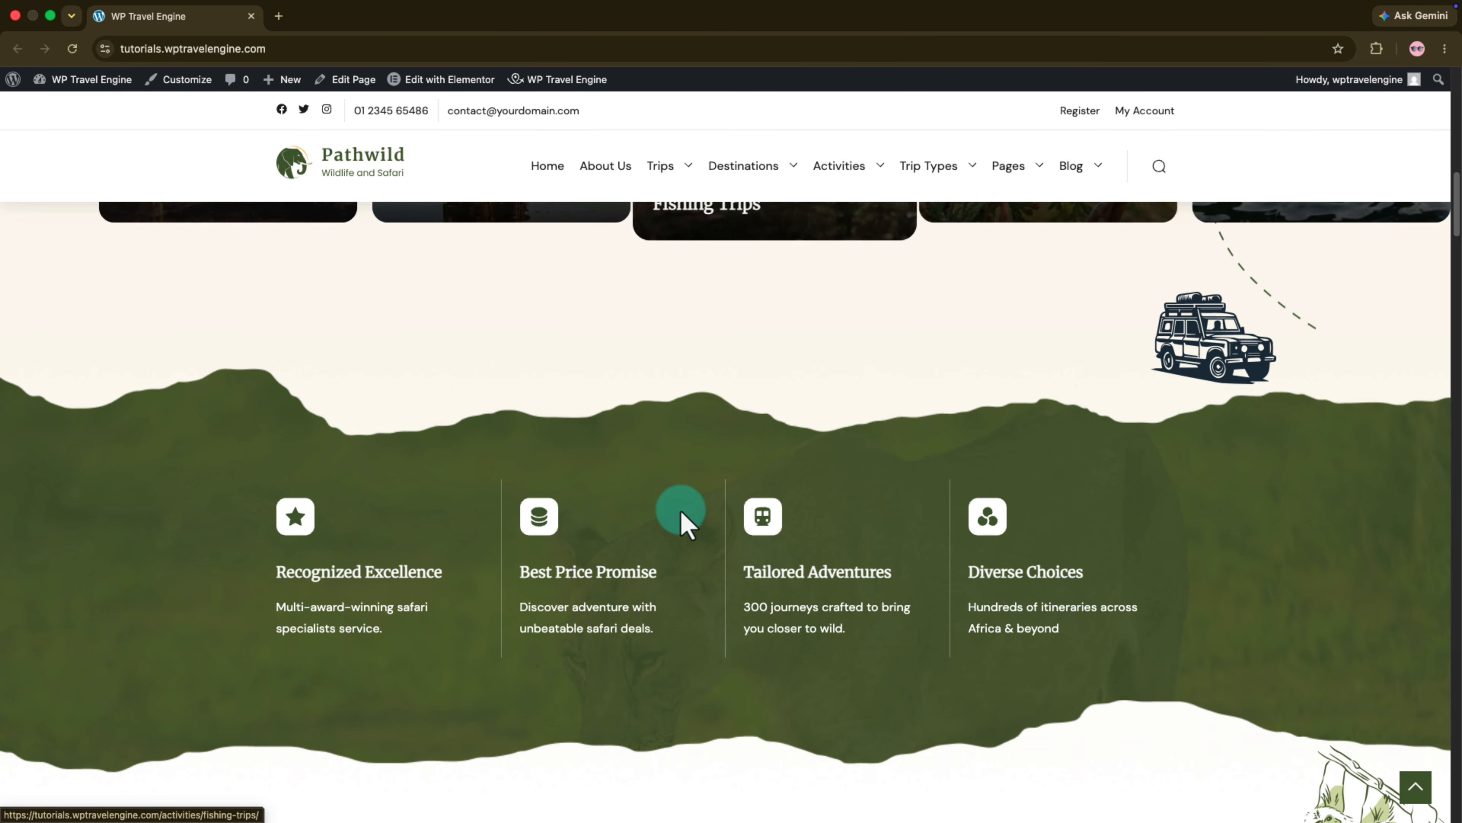
pyautogui.scroll(-10, 679, 512)
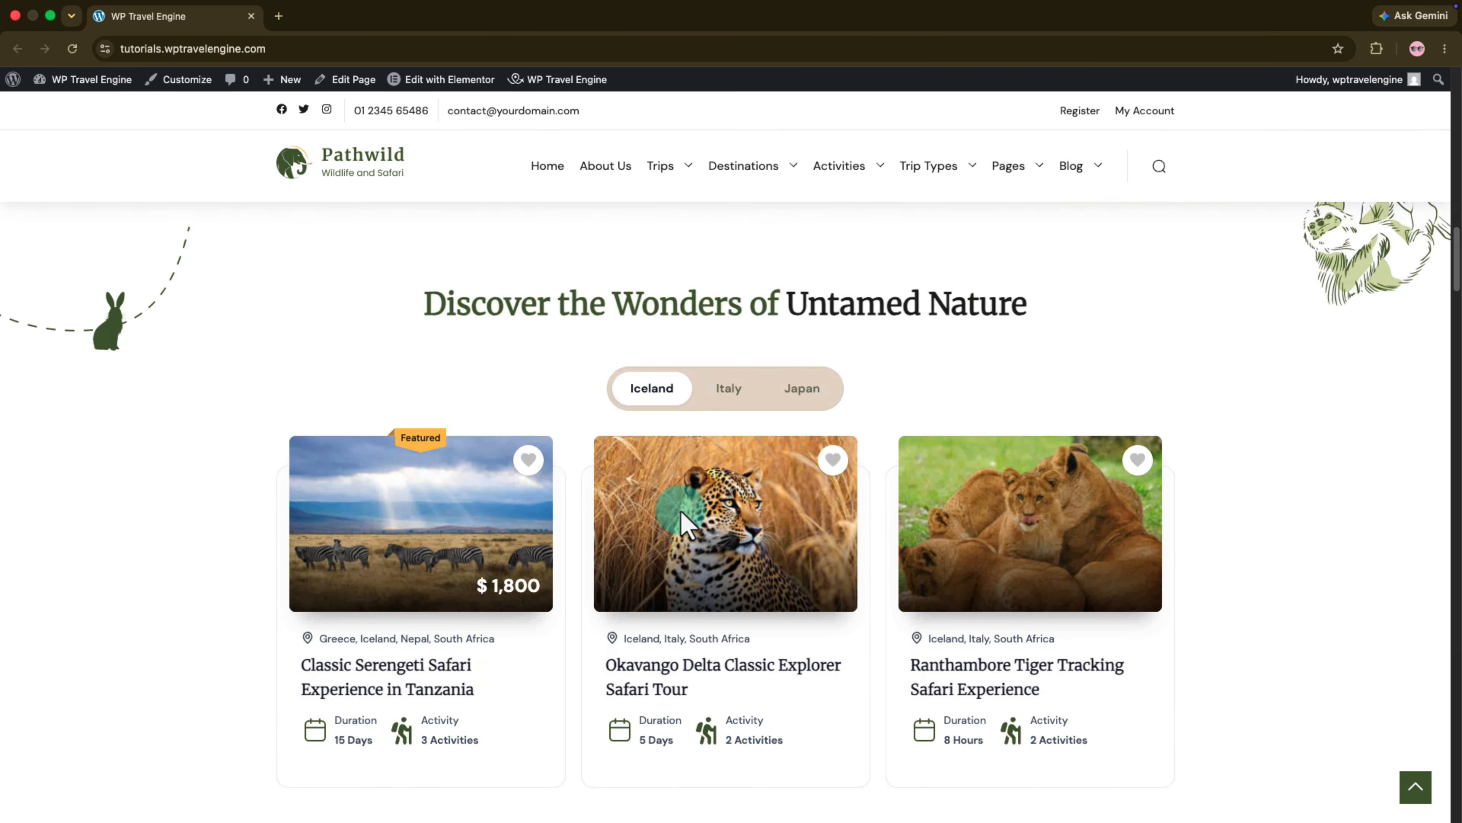
pyautogui.click(425, 490)
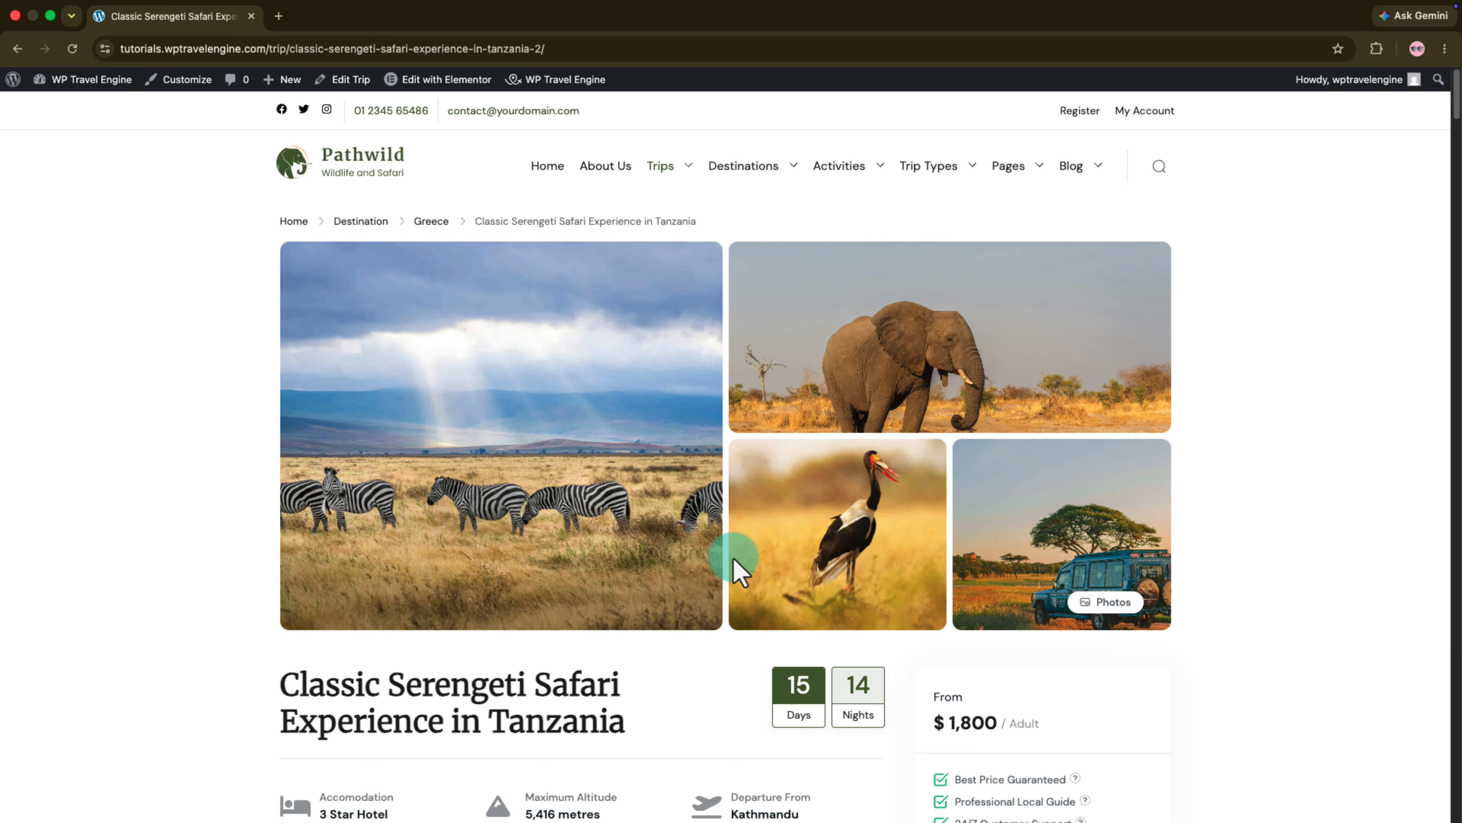
pyautogui.scroll(-5, 734, 560)
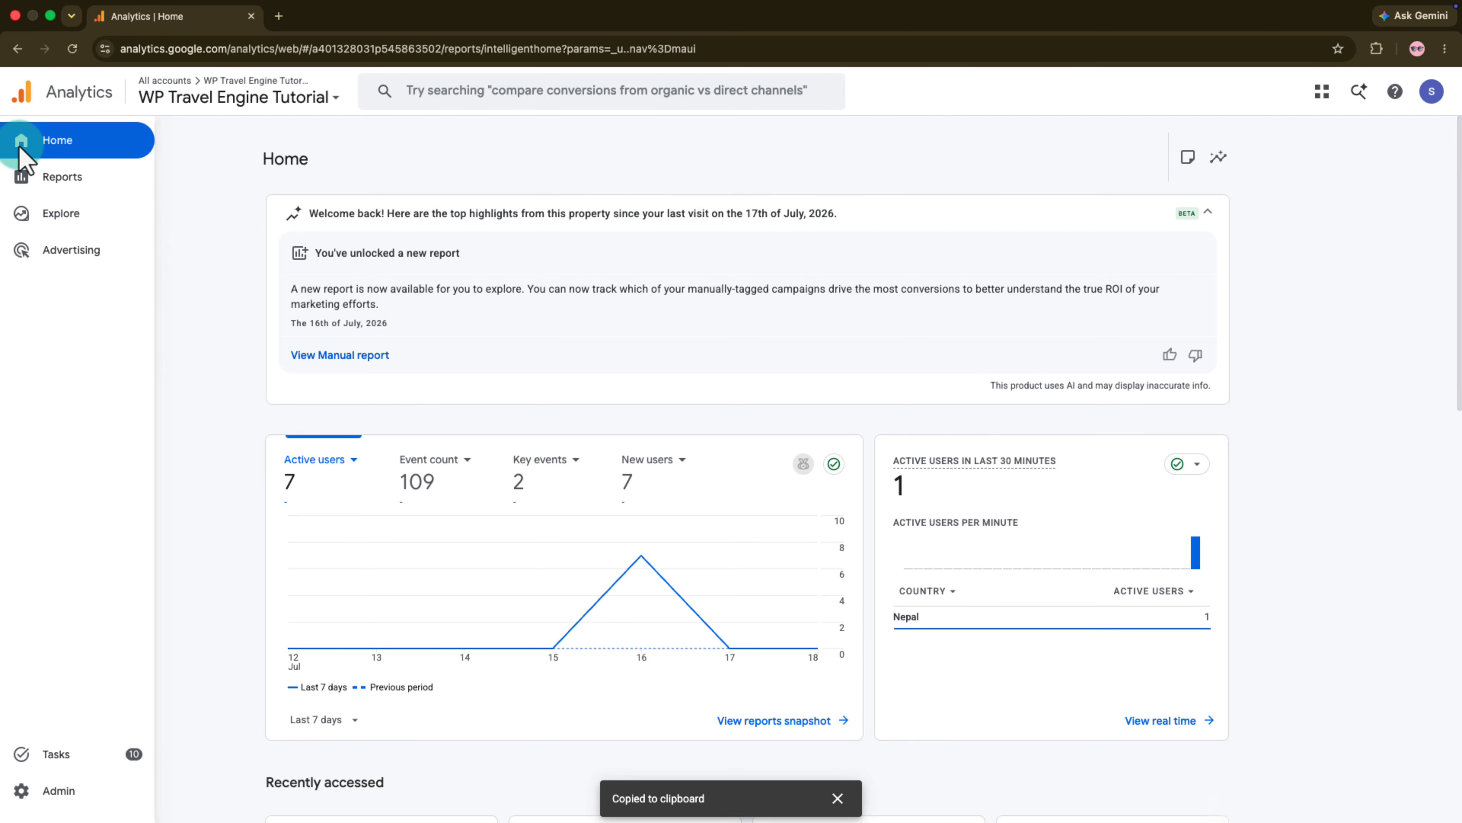
# - Switch to Google Analytics and examine the Realtime overview for active users, page views and event counts
pyautogui.click(49, 184)
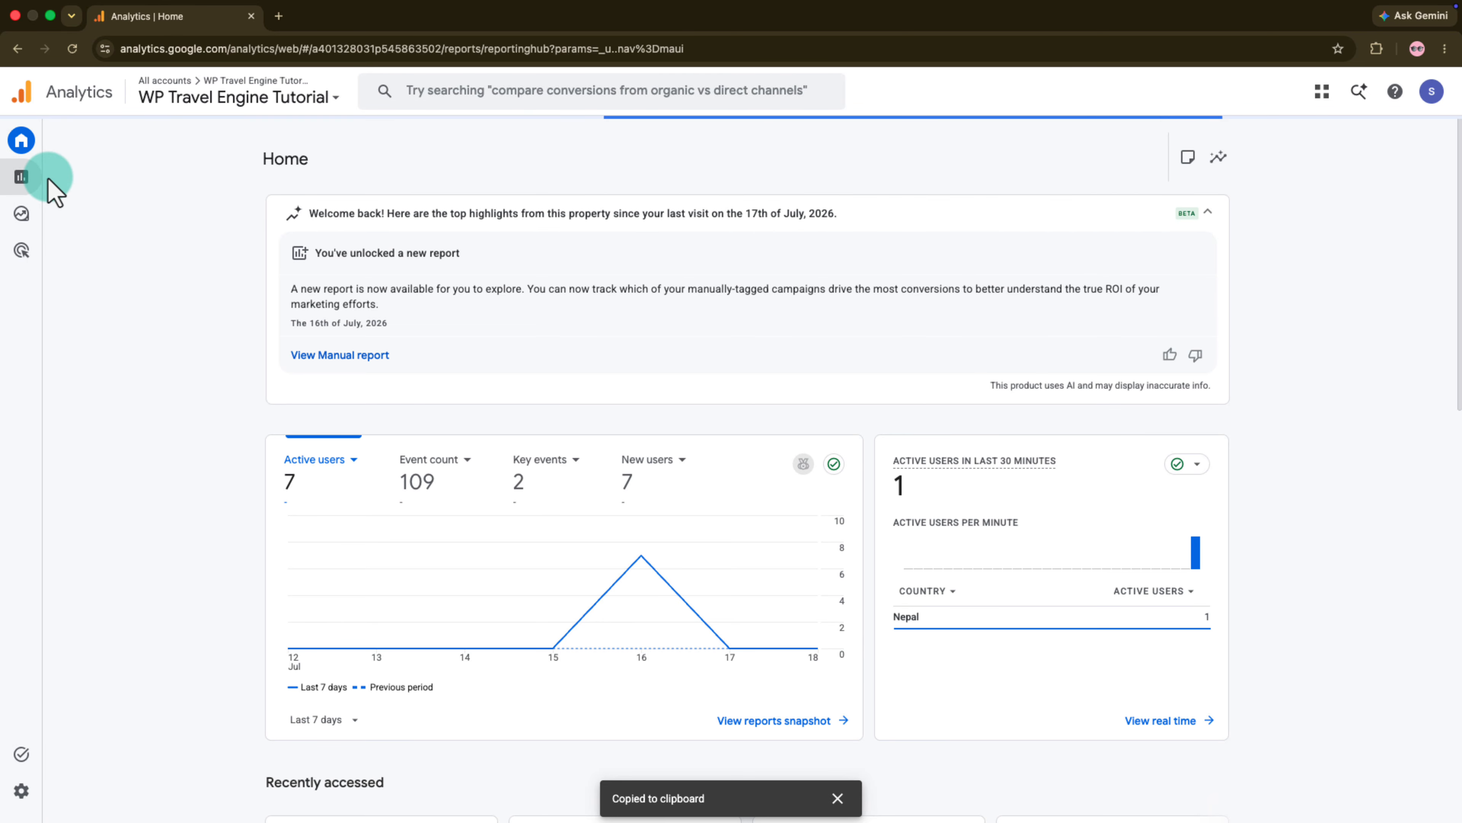
pyautogui.click(98, 163)
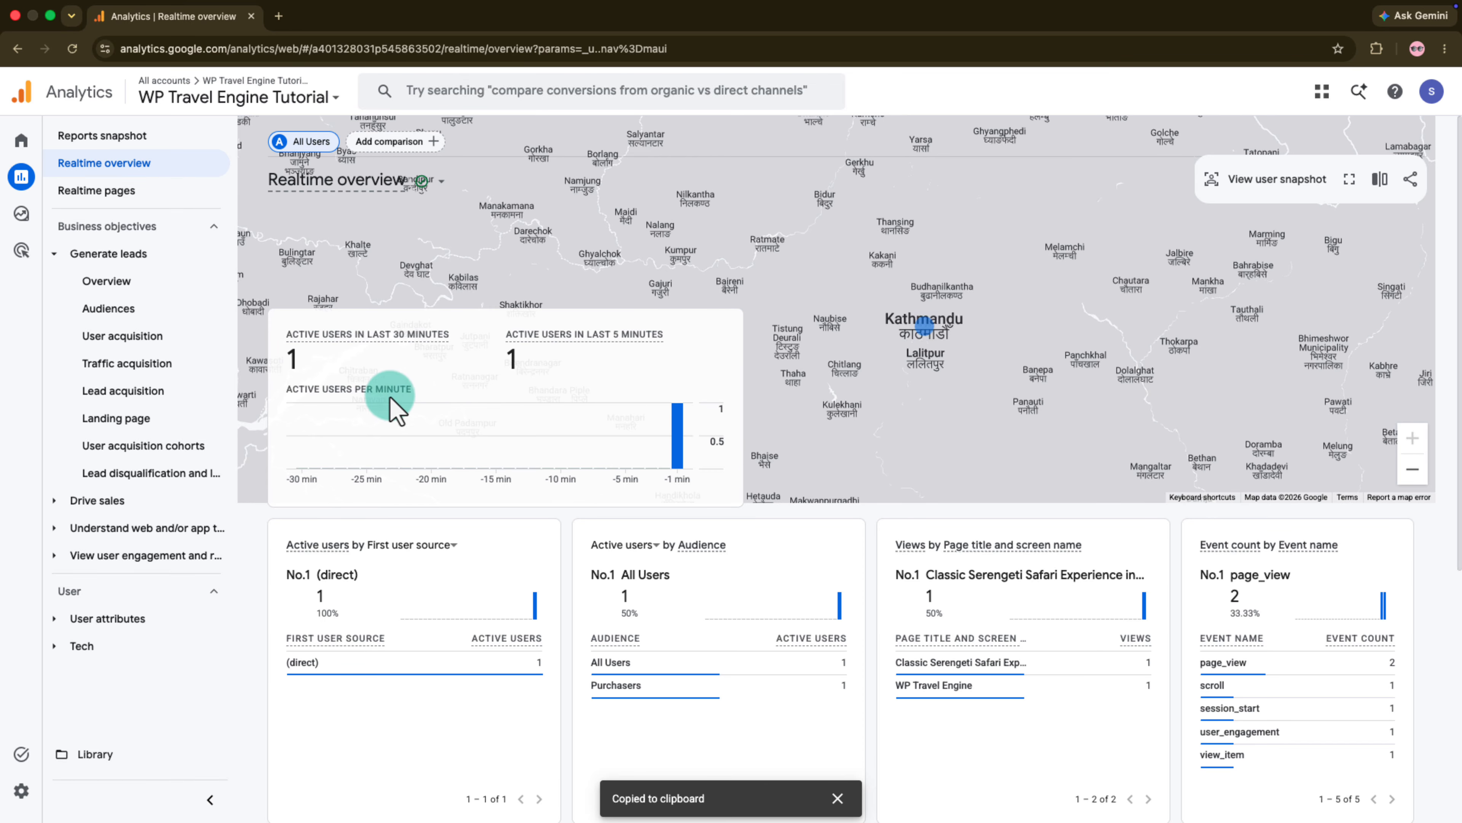
pyautogui.scroll(-2, 682, 562)
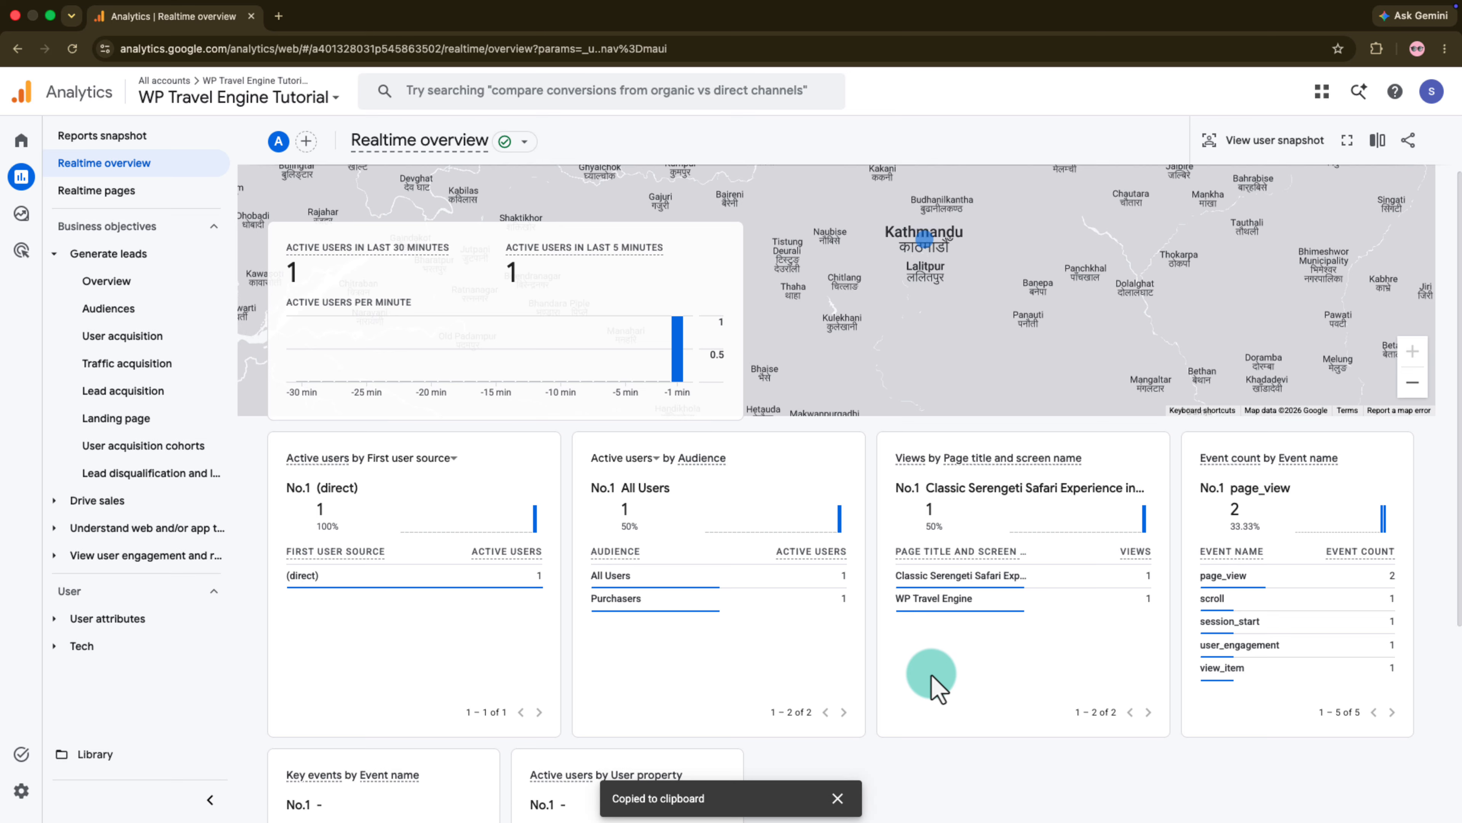
pyautogui.scroll(-3, 932, 682)
pyautogui.scroll(5, 933, 680)
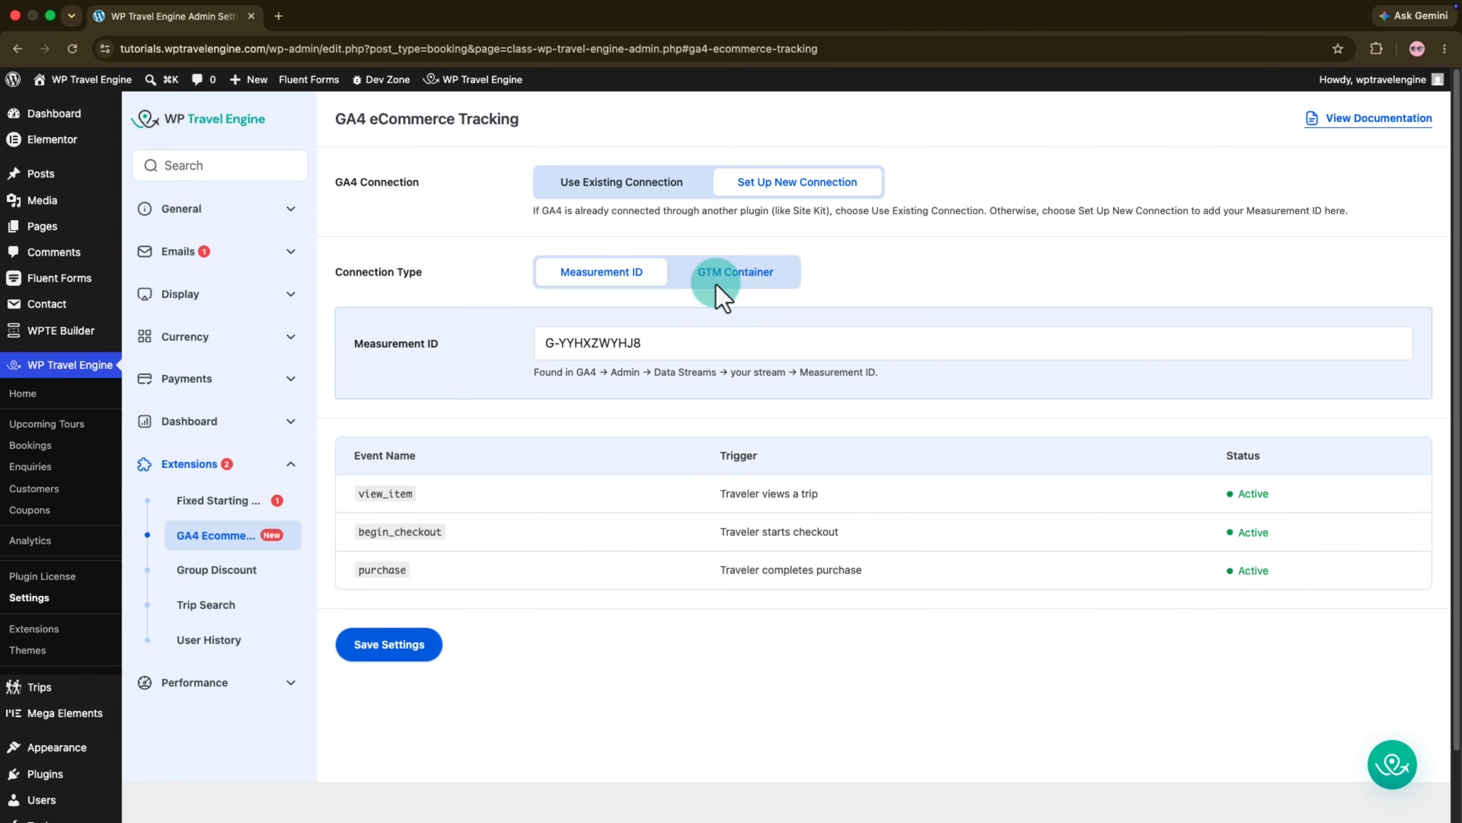
# - Switch to WordPress, set the GA4 tracking connection type to GTM Container and select the GTM Container ID
pyautogui.click(716, 285)
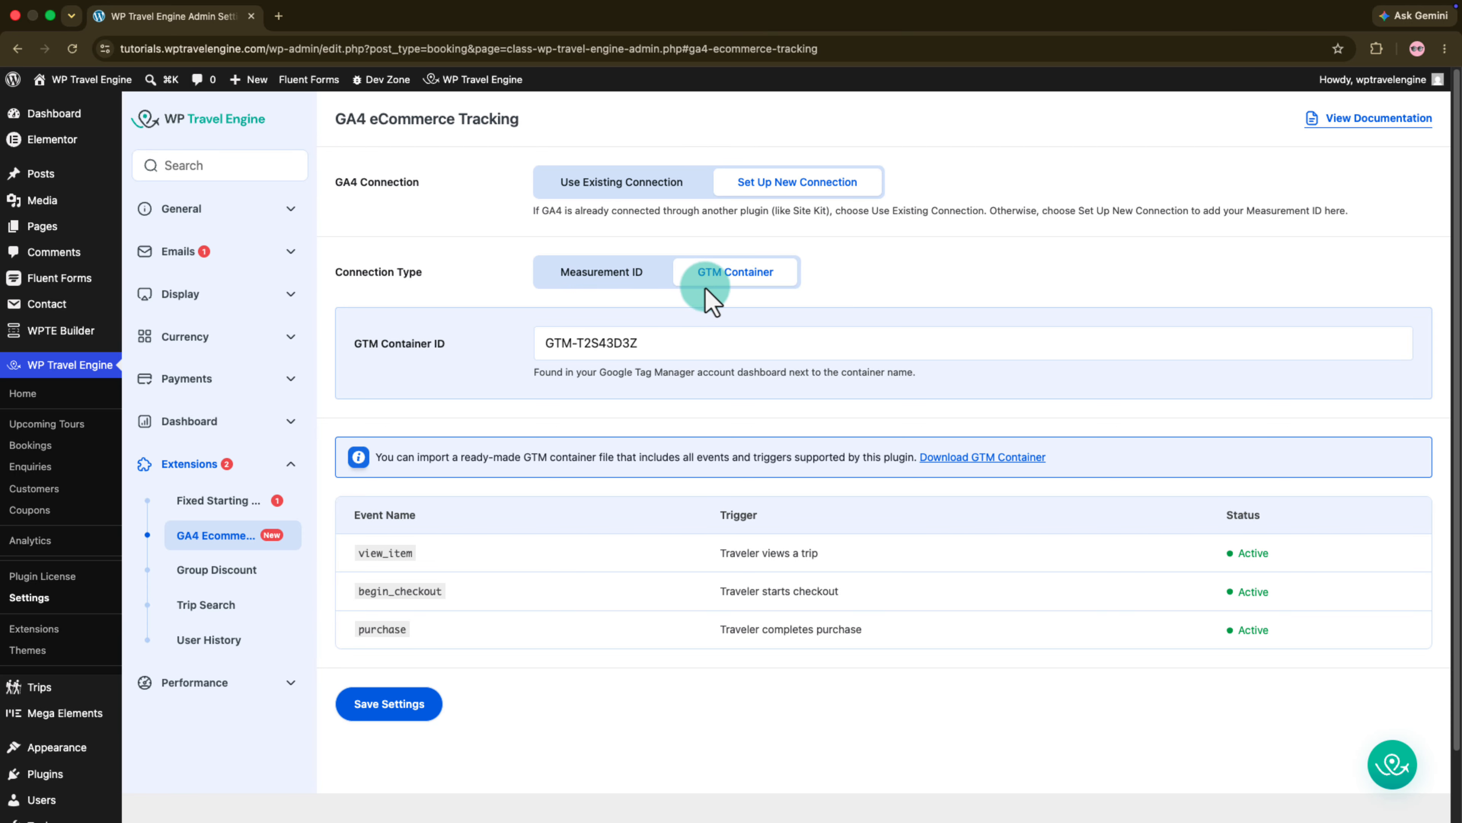
pyautogui.click(550, 353)
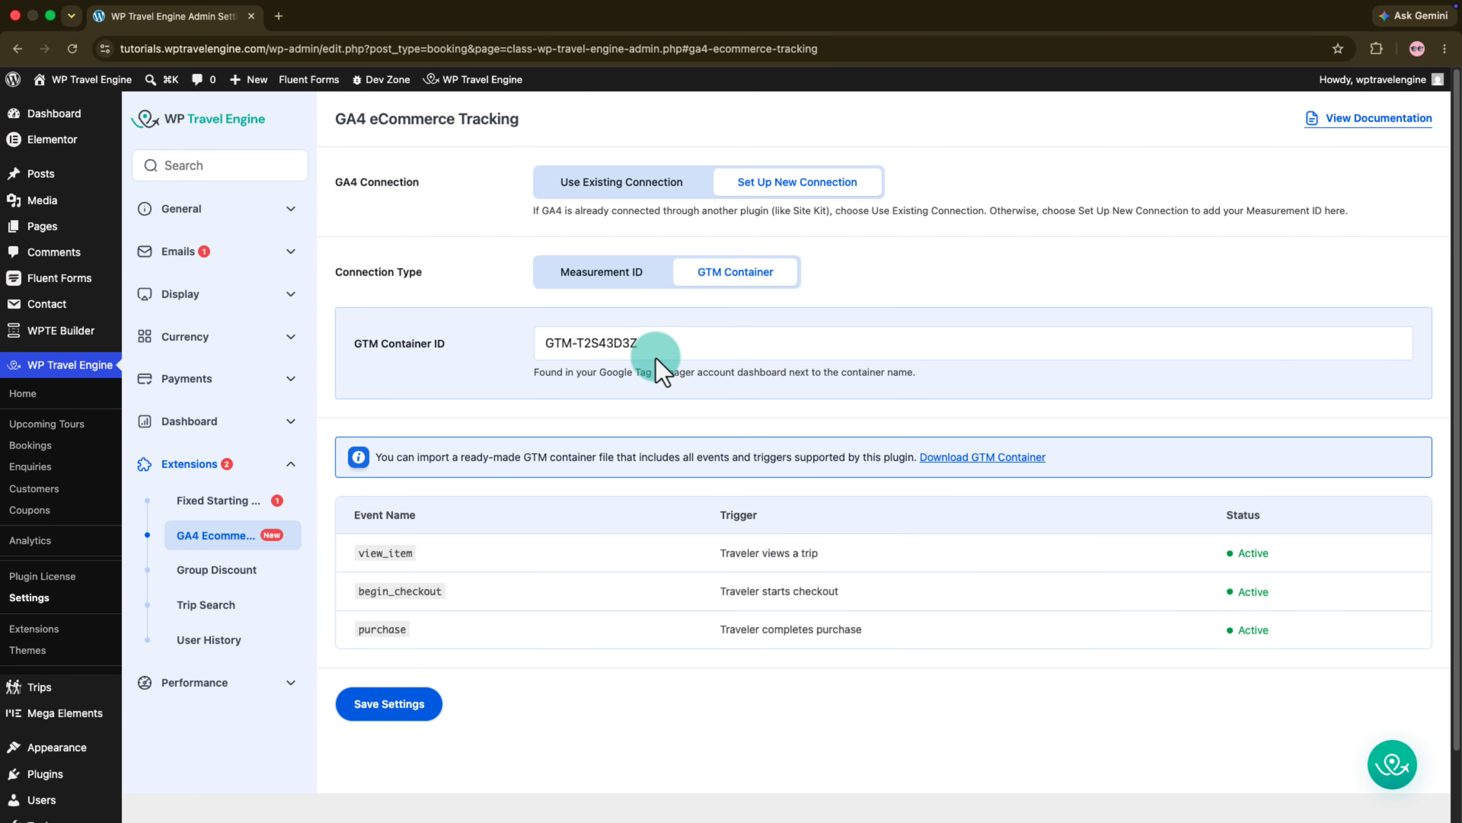
pyautogui.moveTo(649, 351); pyautogui.dragTo(540, 345)
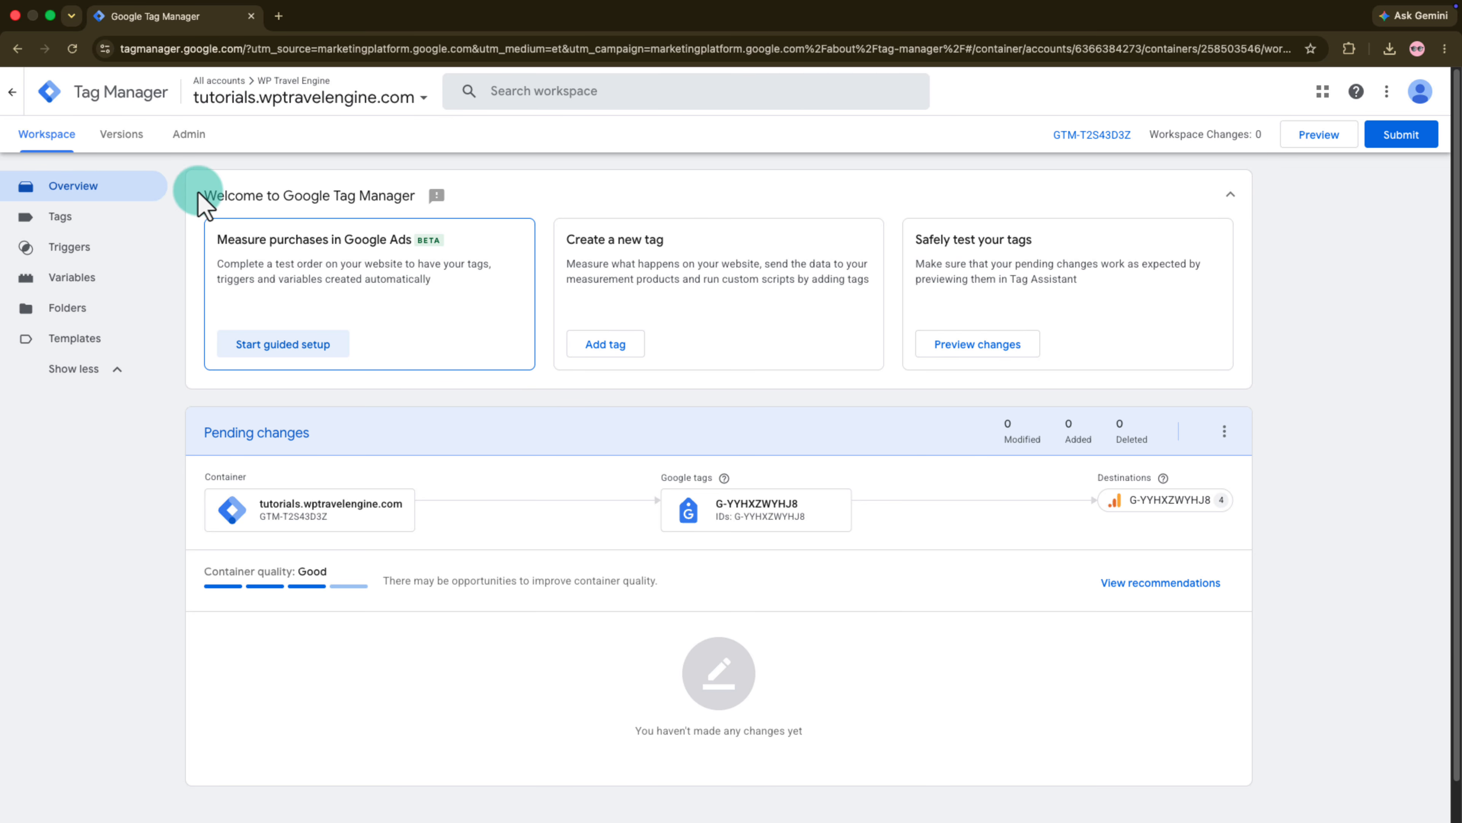
# - Switch to Google Tag Manager and create a container named WP Travel Engine for the Web platform, dismissing the installation code
pyautogui.click(188, 133)
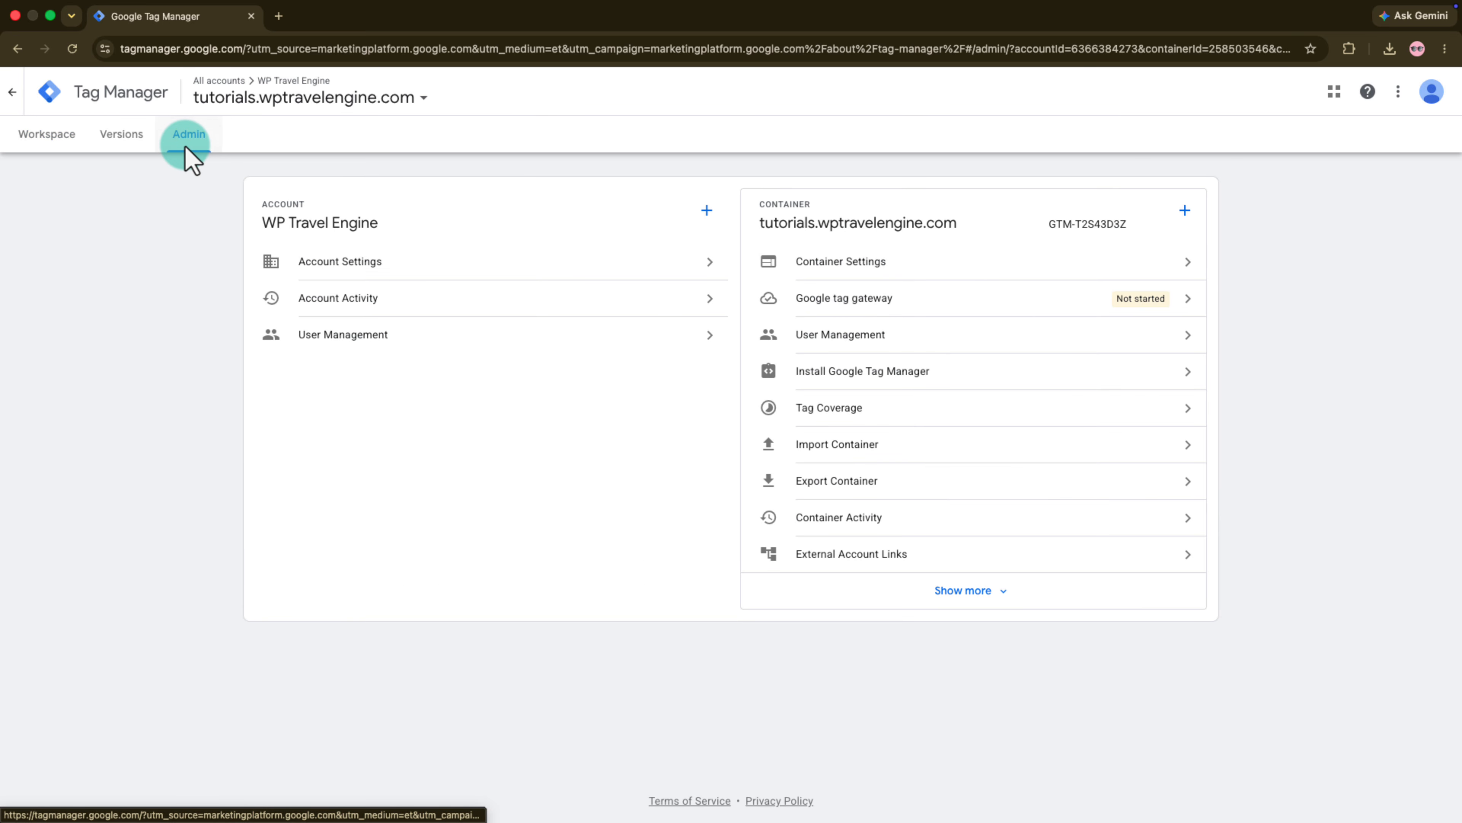
pyautogui.click(1184, 211)
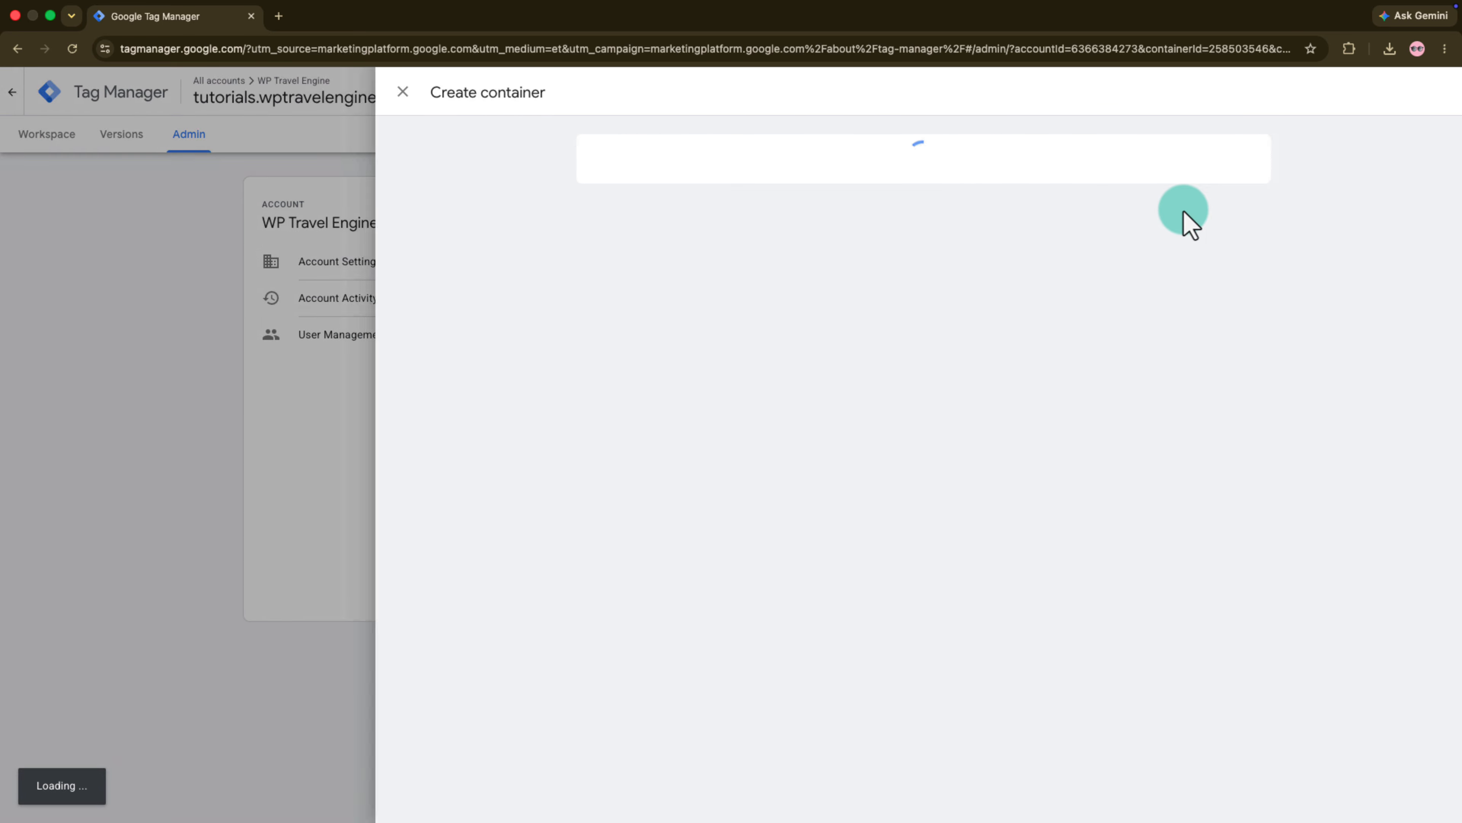
pyautogui.click(719, 227)
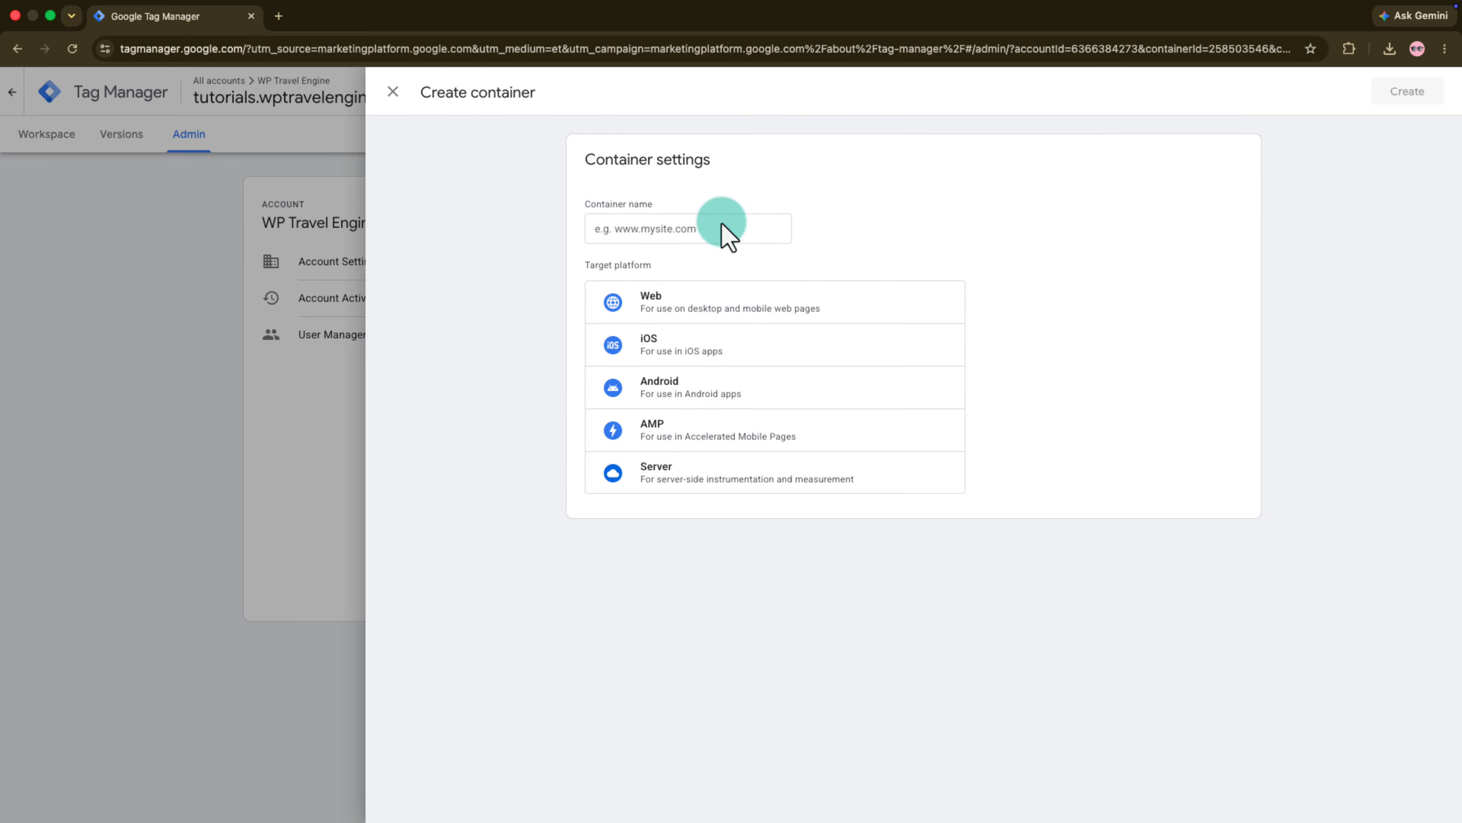
pyautogui.write('WP Travel Engine')
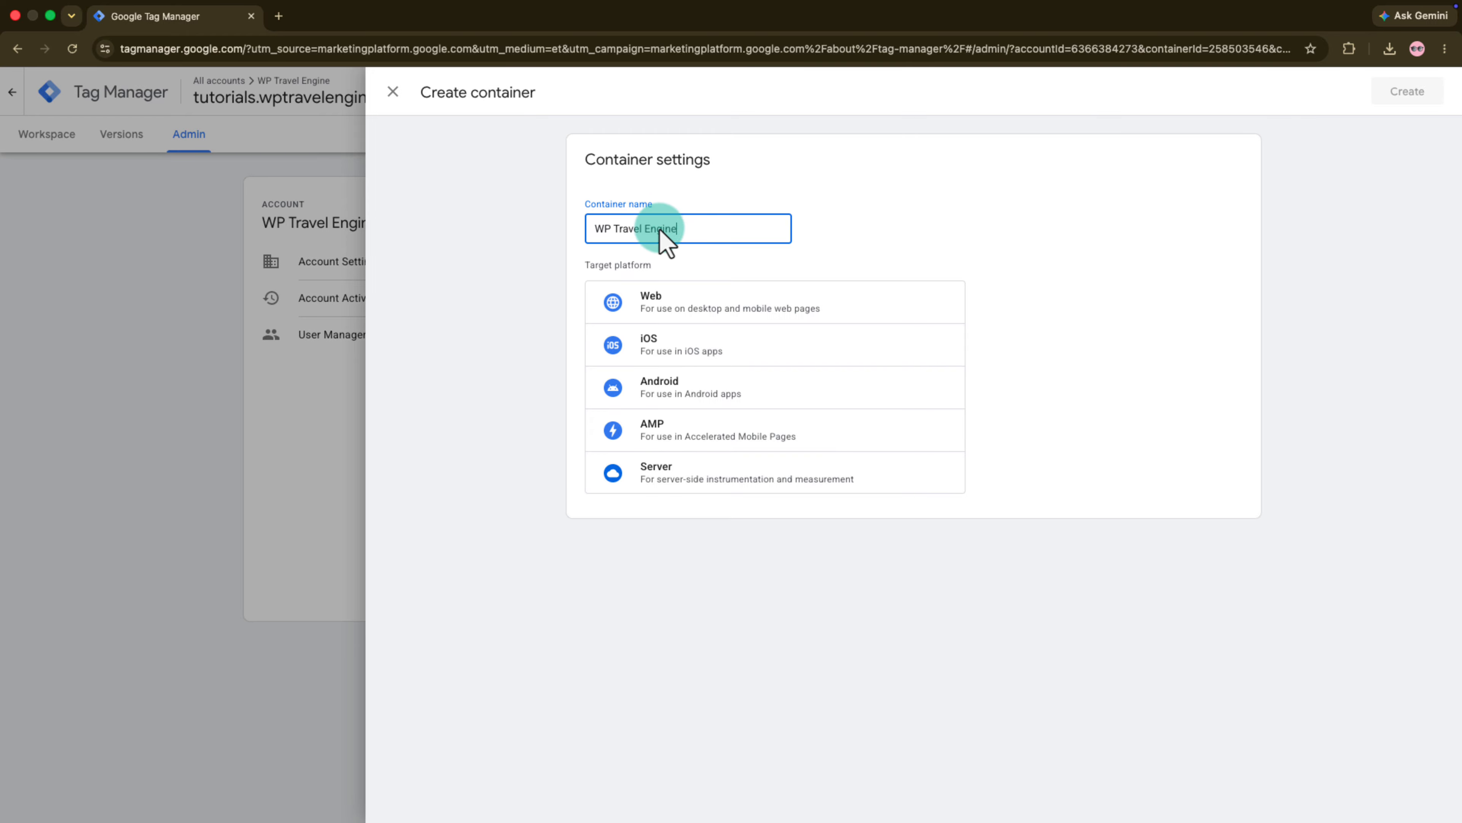
pyautogui.click(669, 296)
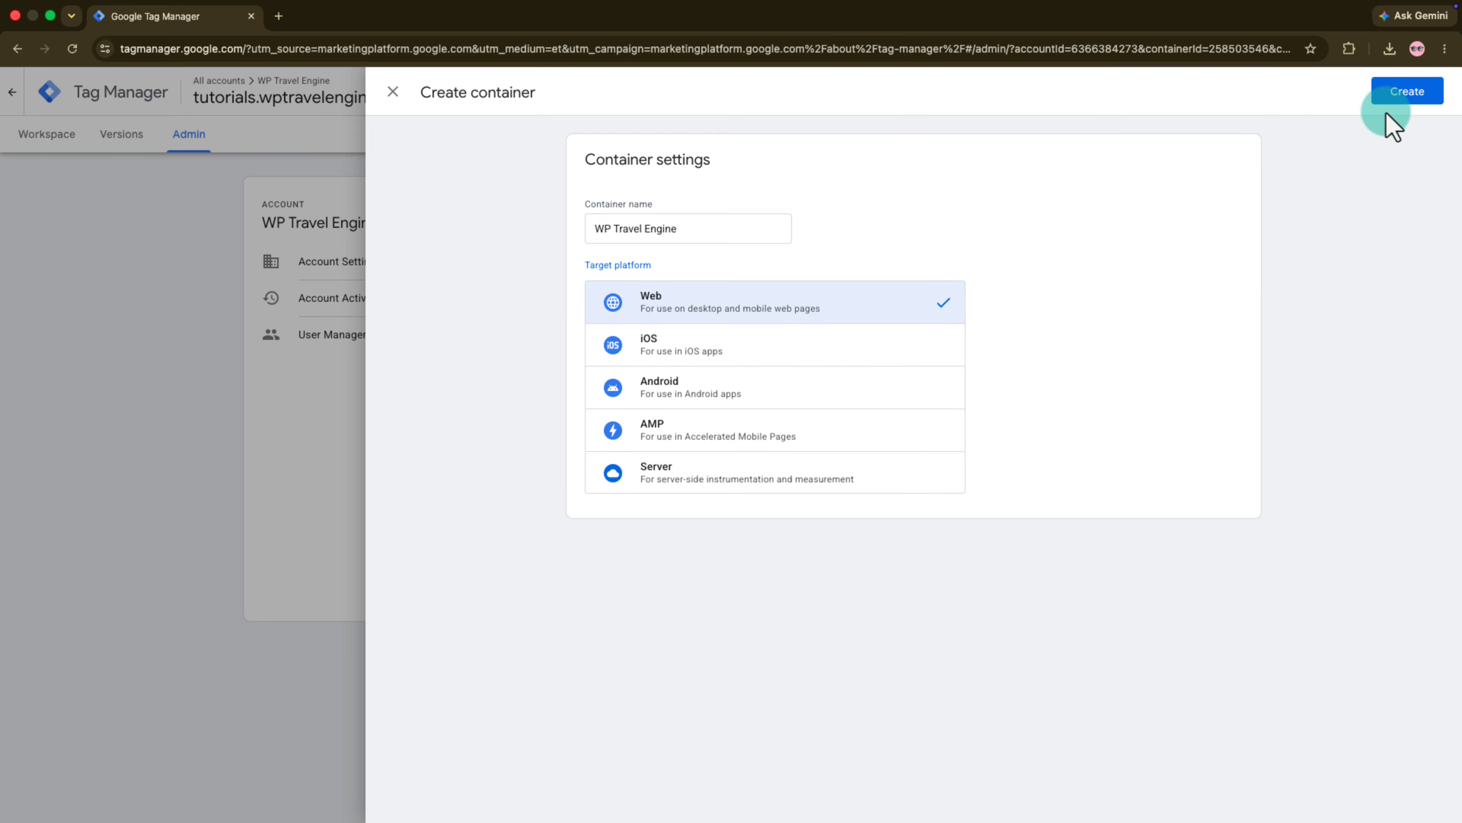
pyautogui.click(1407, 96)
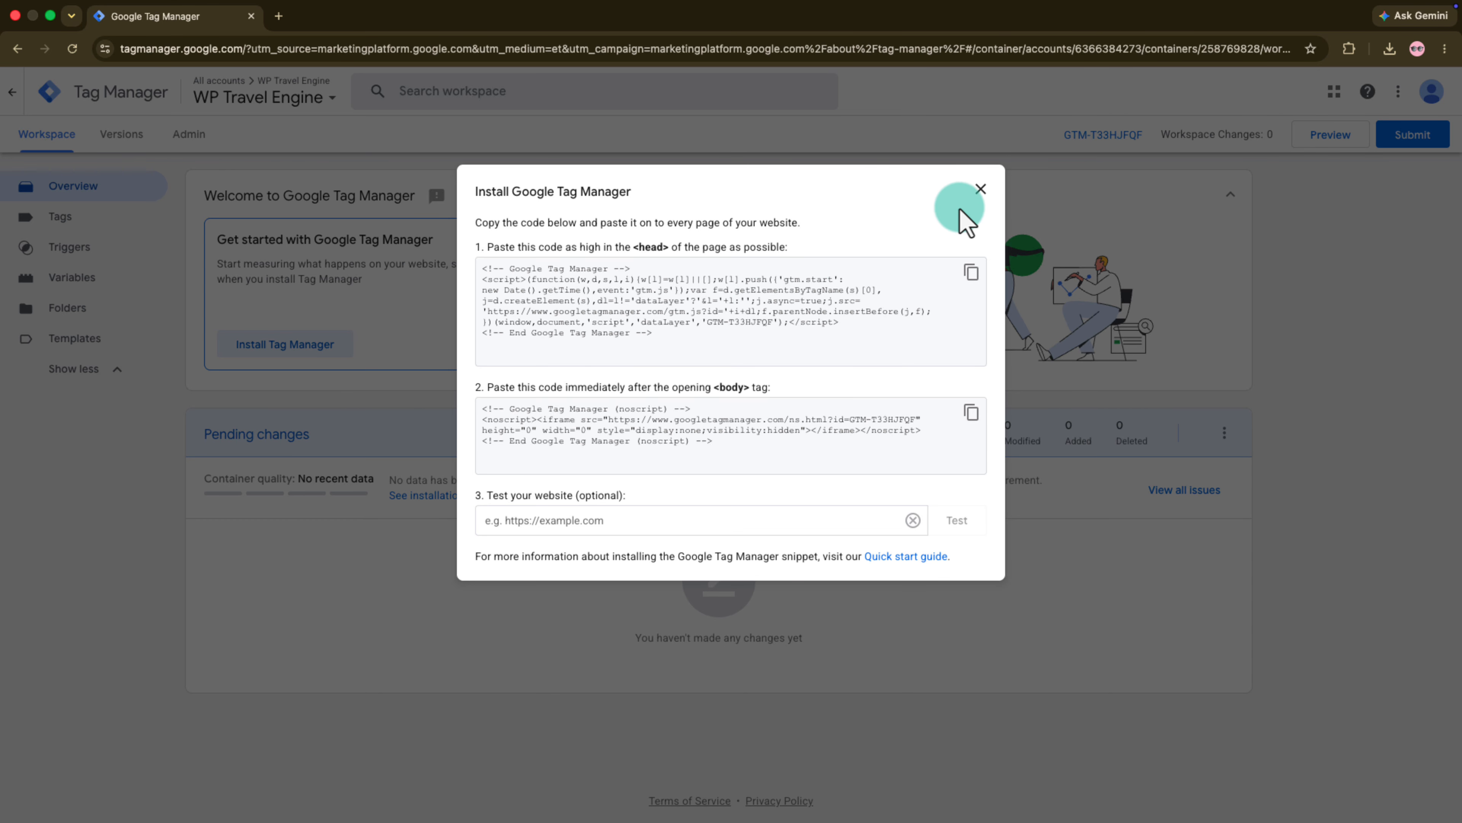
pyautogui.click(980, 189)
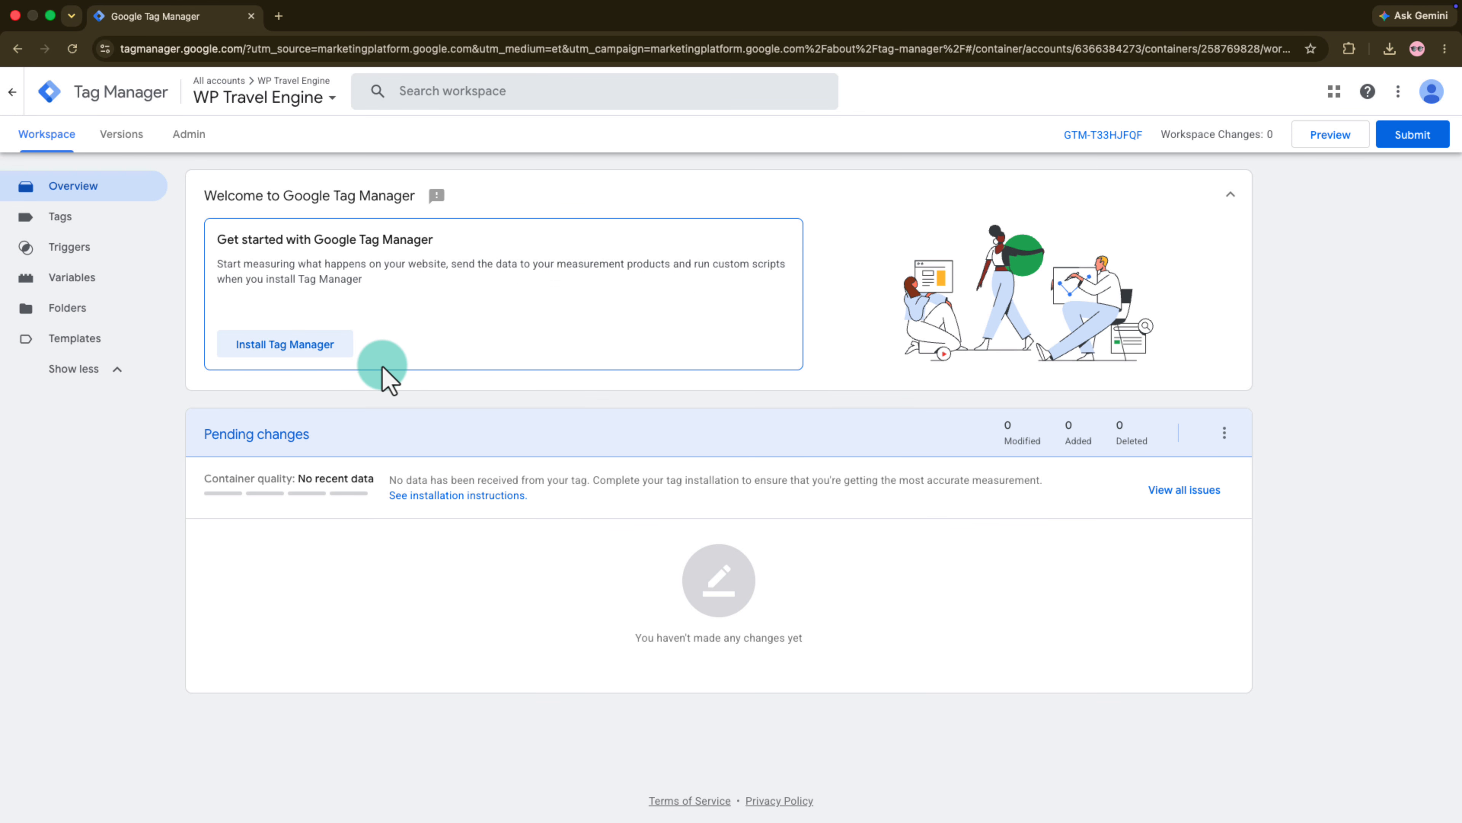
# - Import gtm-container.json into the WP Travel Engine container's Default Workspace with the Overwrite option and add it to the workspace
pyautogui.click(192, 149)
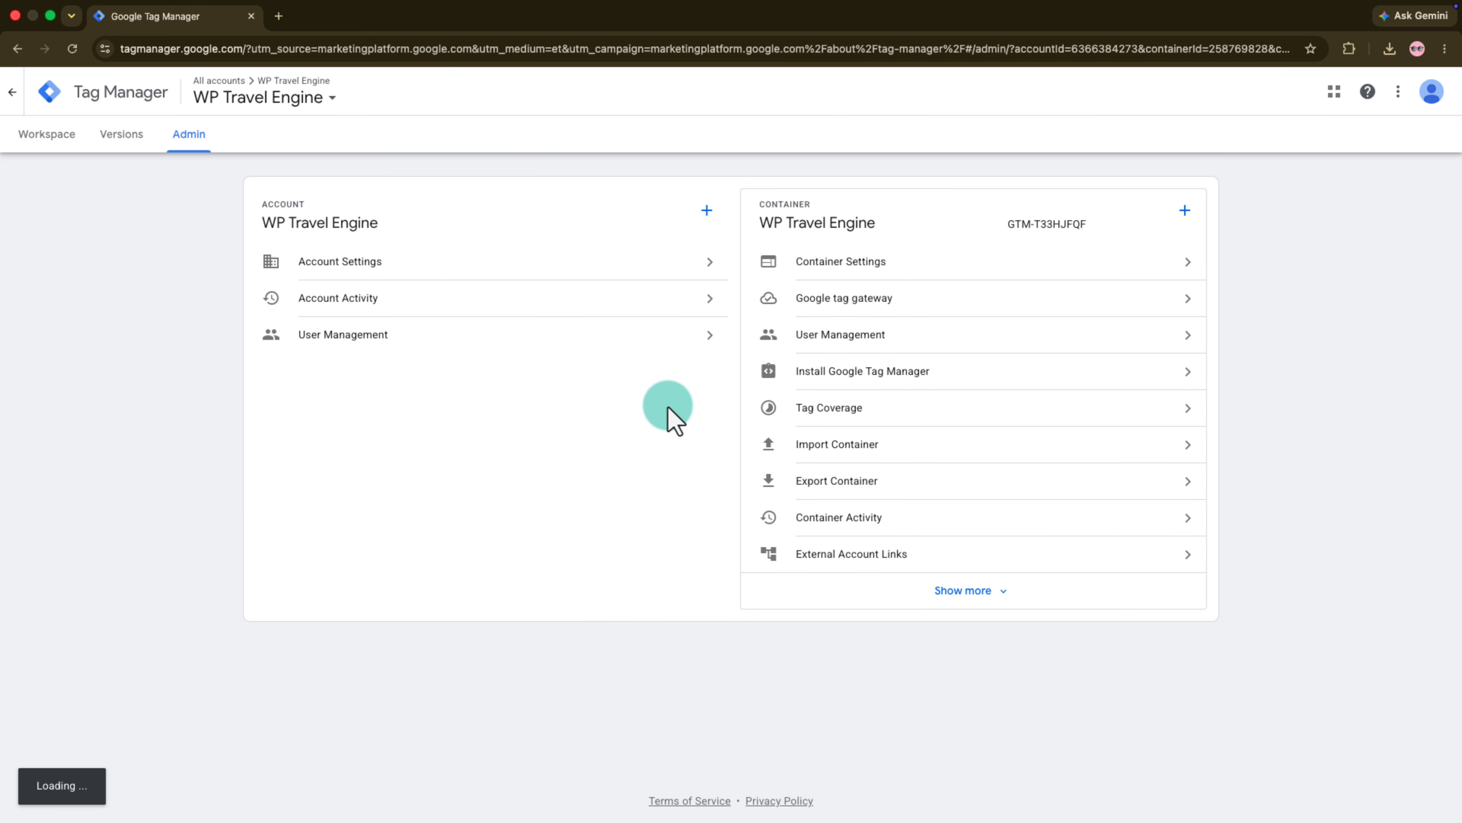
pyautogui.click(790, 450)
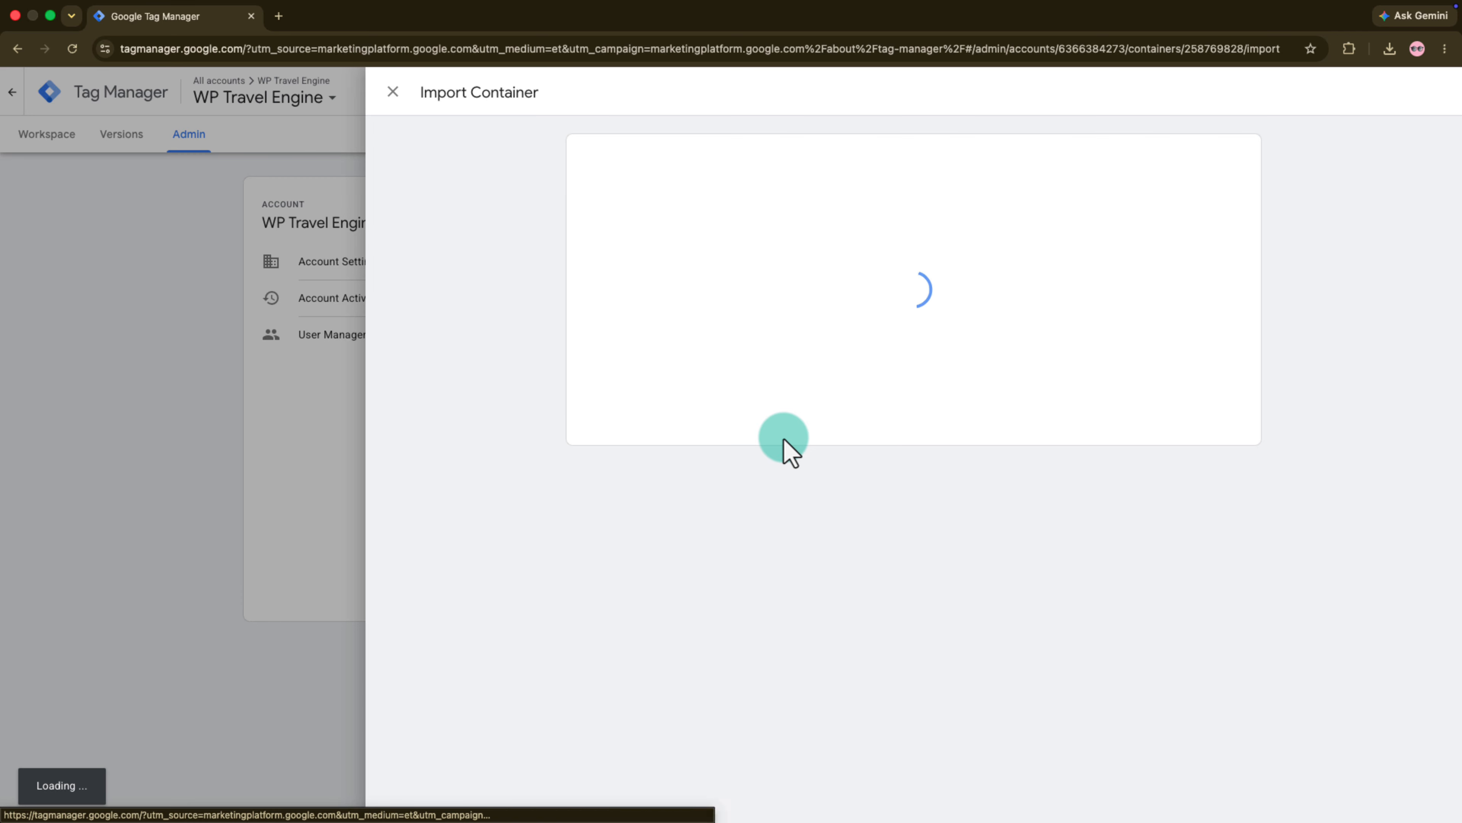
pyautogui.click(678, 232)
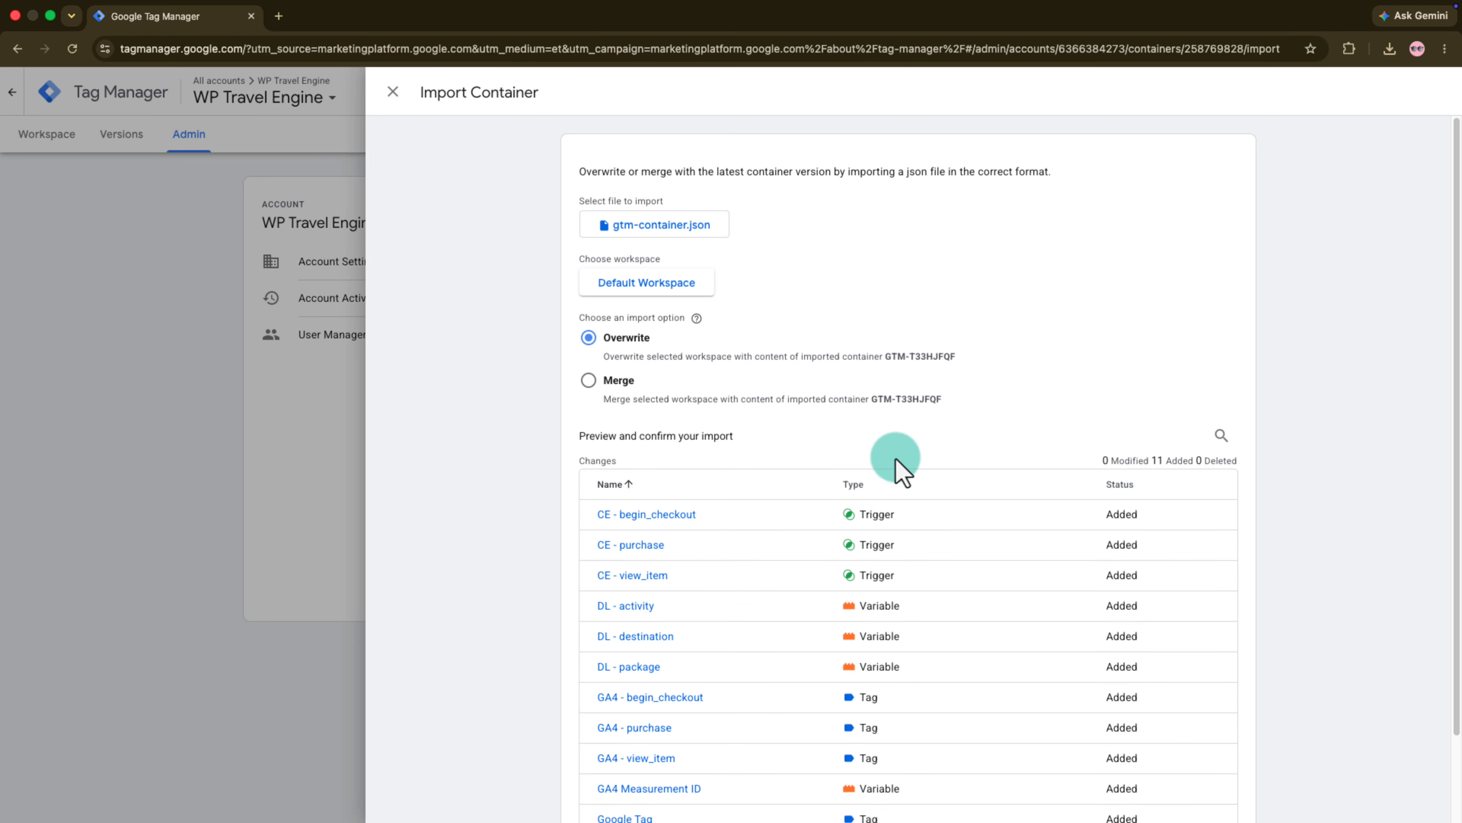
pyautogui.scroll(-2, 901, 466)
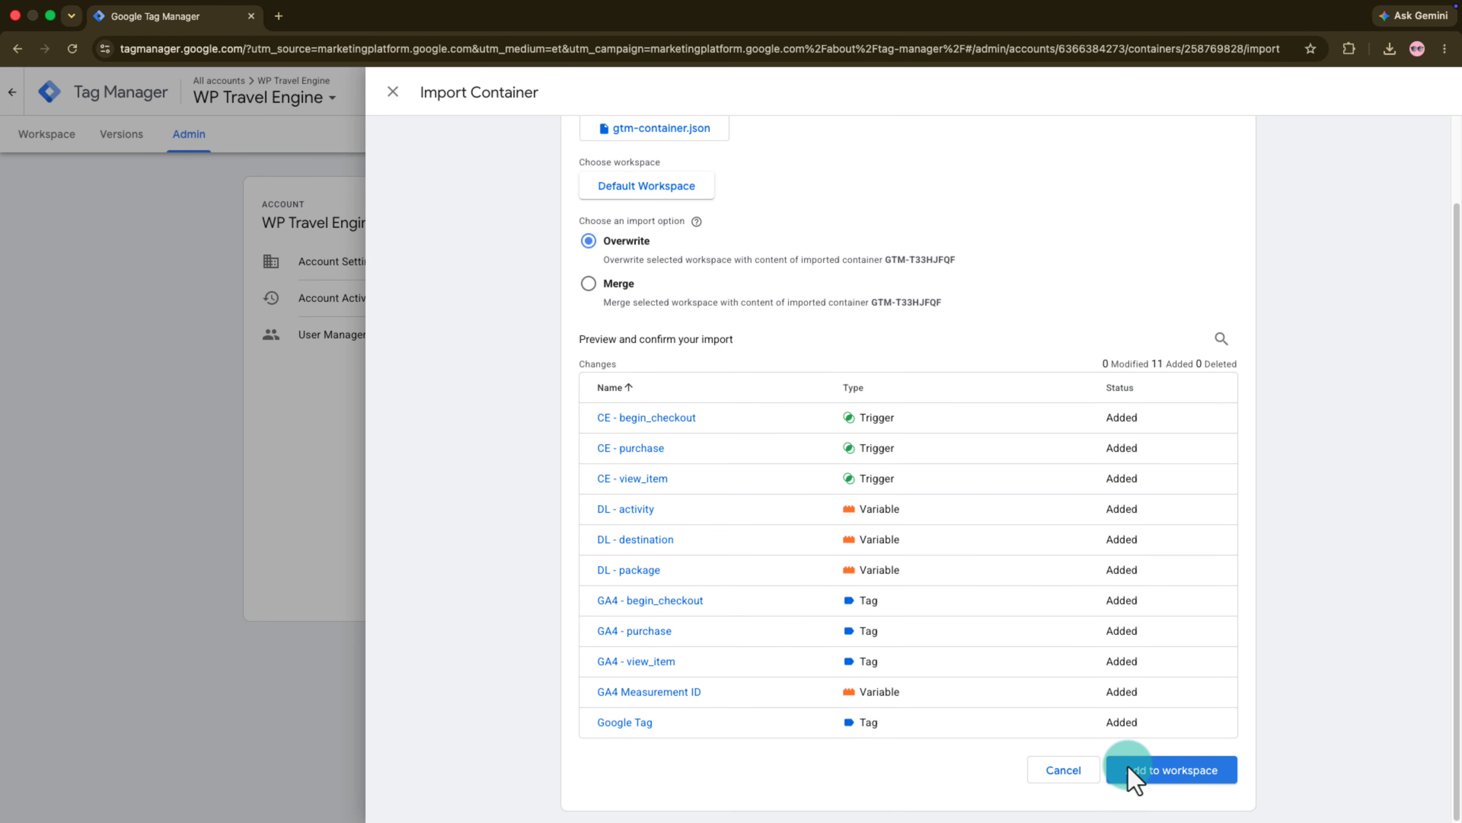
pyautogui.click(1127, 769)
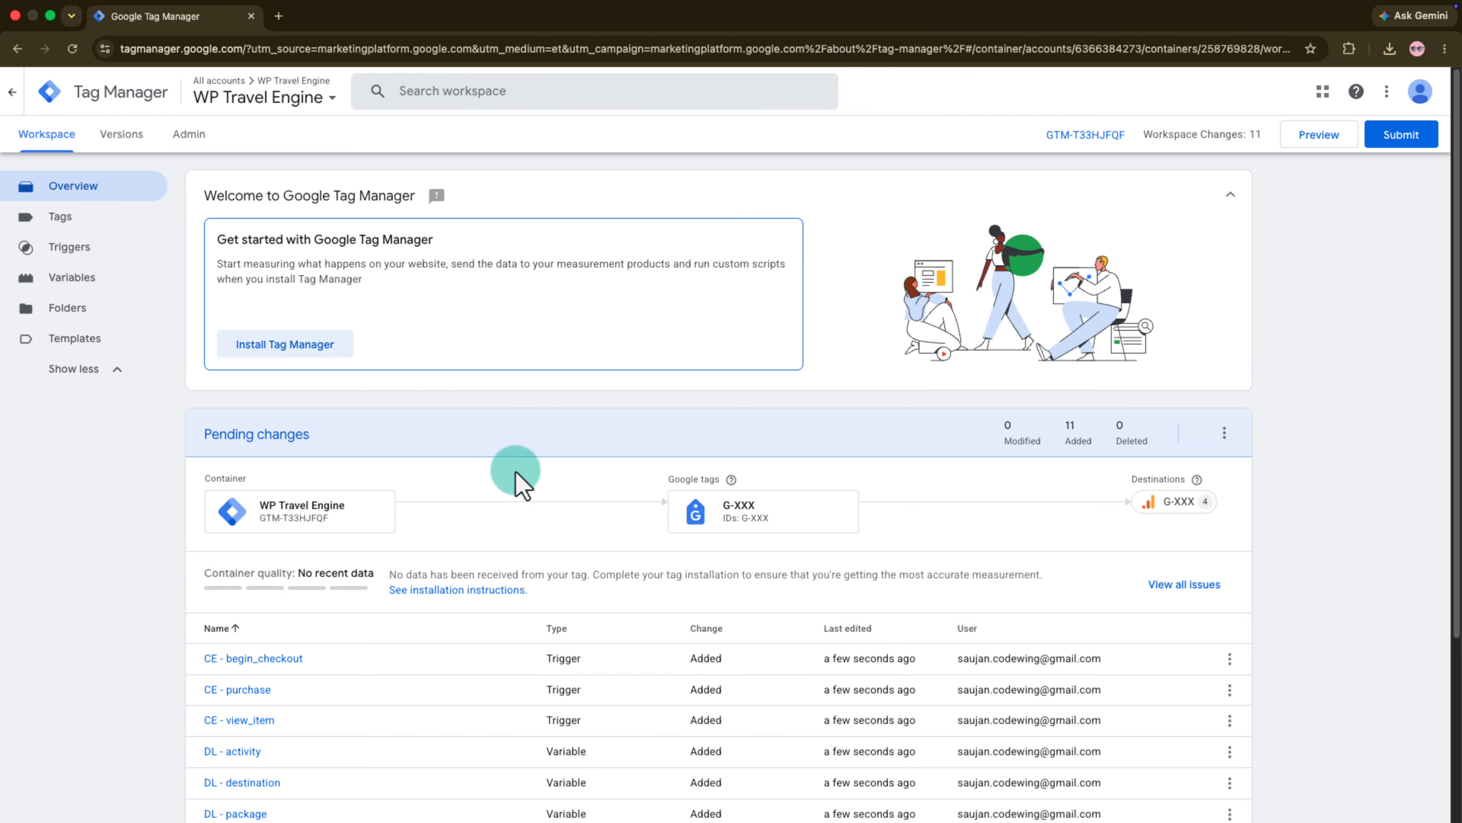
# - Replace the GA4 Measurement ID variable's placeholder value with the Measurement ID copied from the Google Analytics web stream and save the variable
pyautogui.click(166, 287)
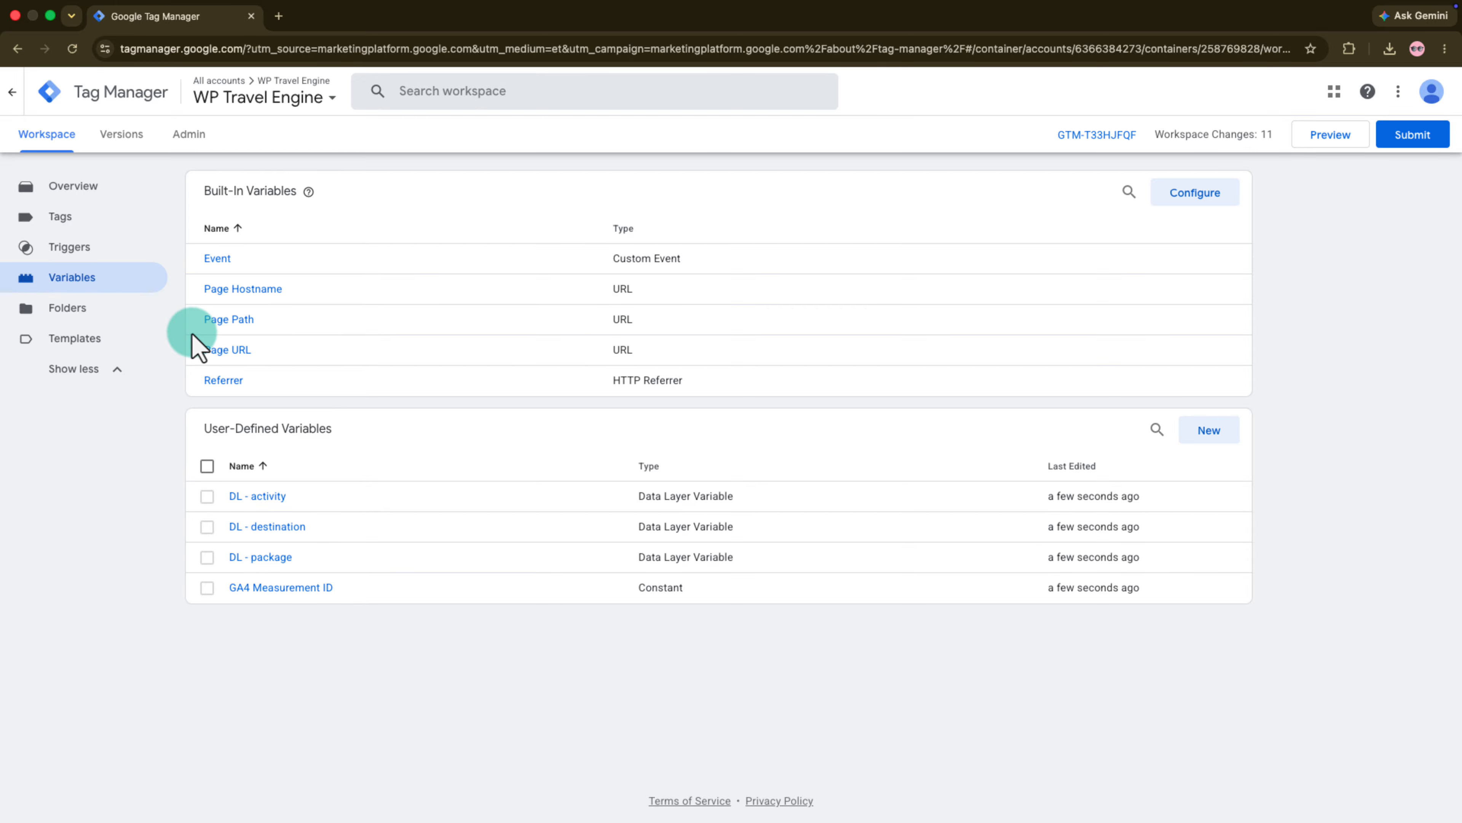
pyautogui.click(262, 588)
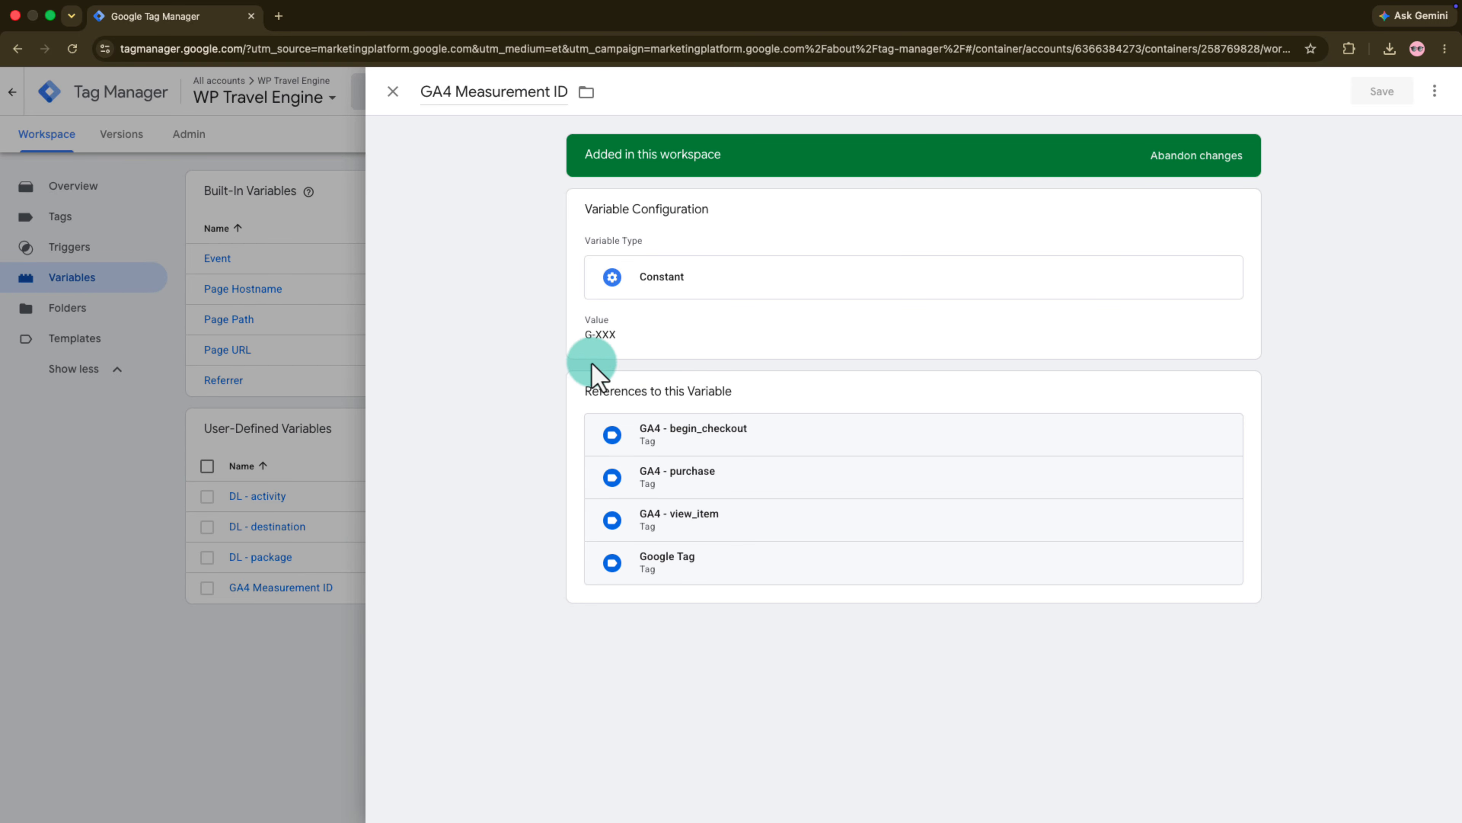
pyautogui.click(592, 363)
pyautogui.click(633, 363)
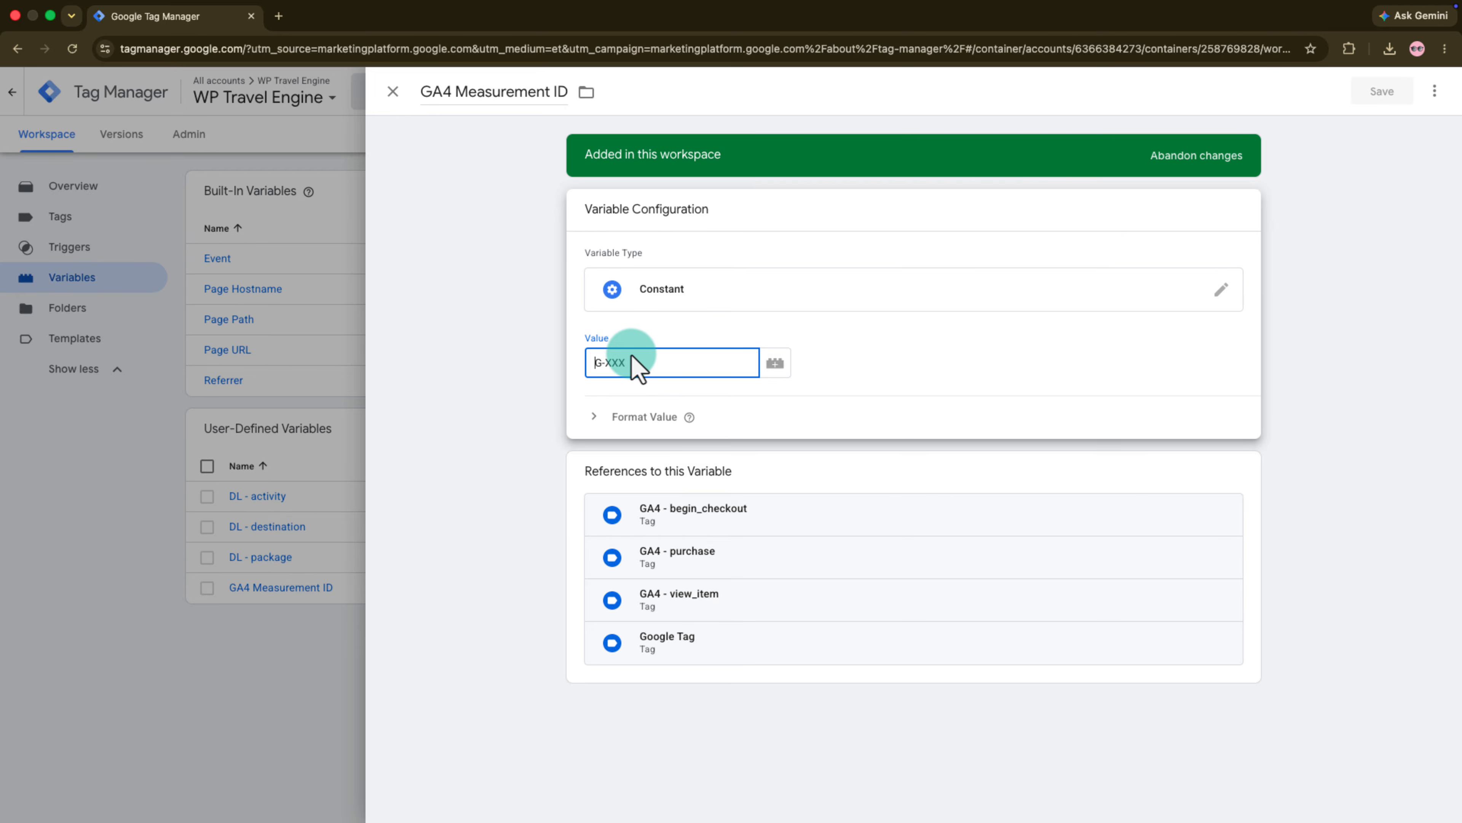
pyautogui.moveTo(637, 361); pyautogui.dragTo(564, 360)
pyautogui.write('G-YYHXZWYHJ8')
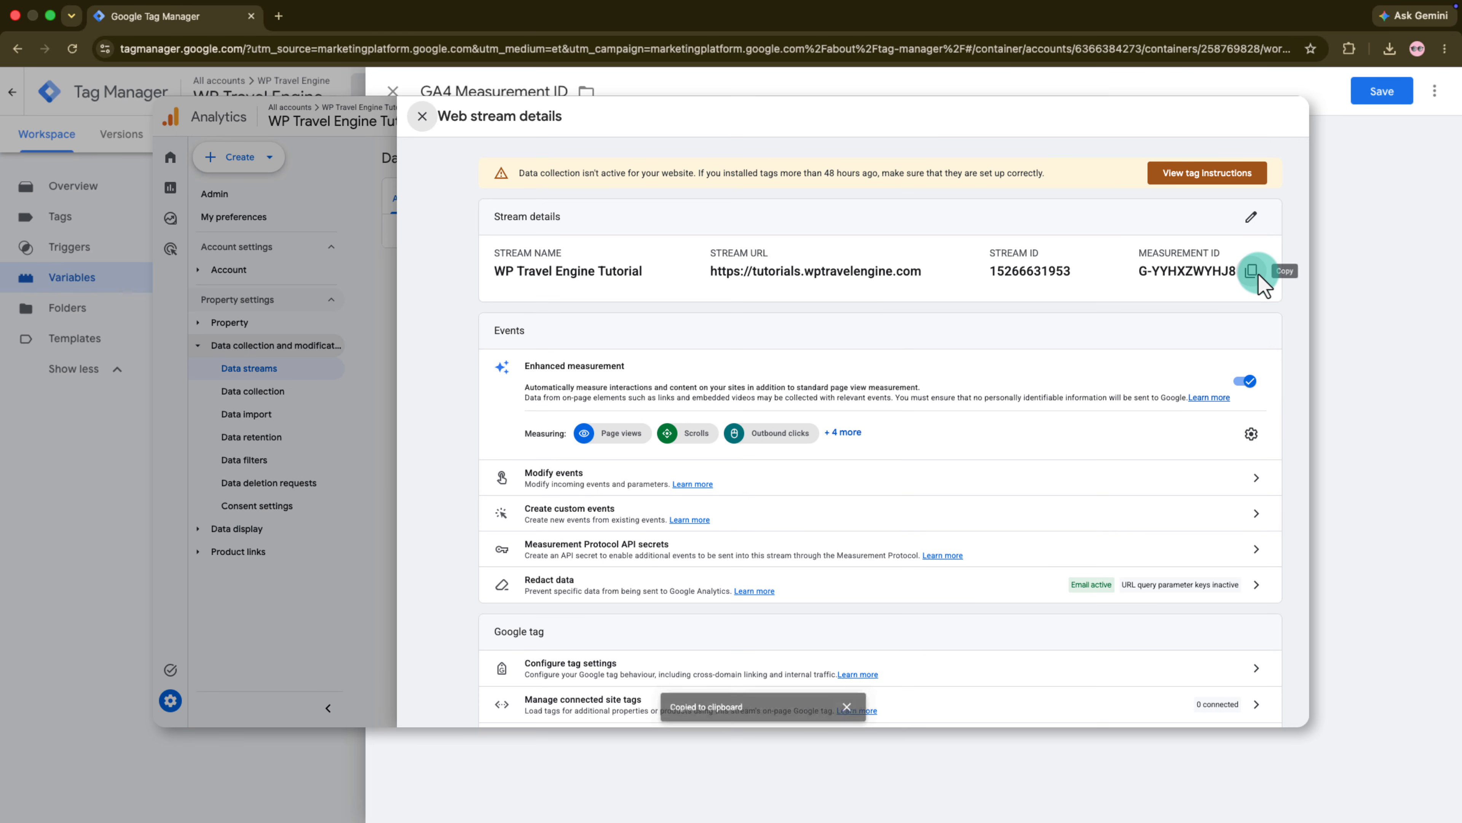
pyautogui.click(1383, 90)
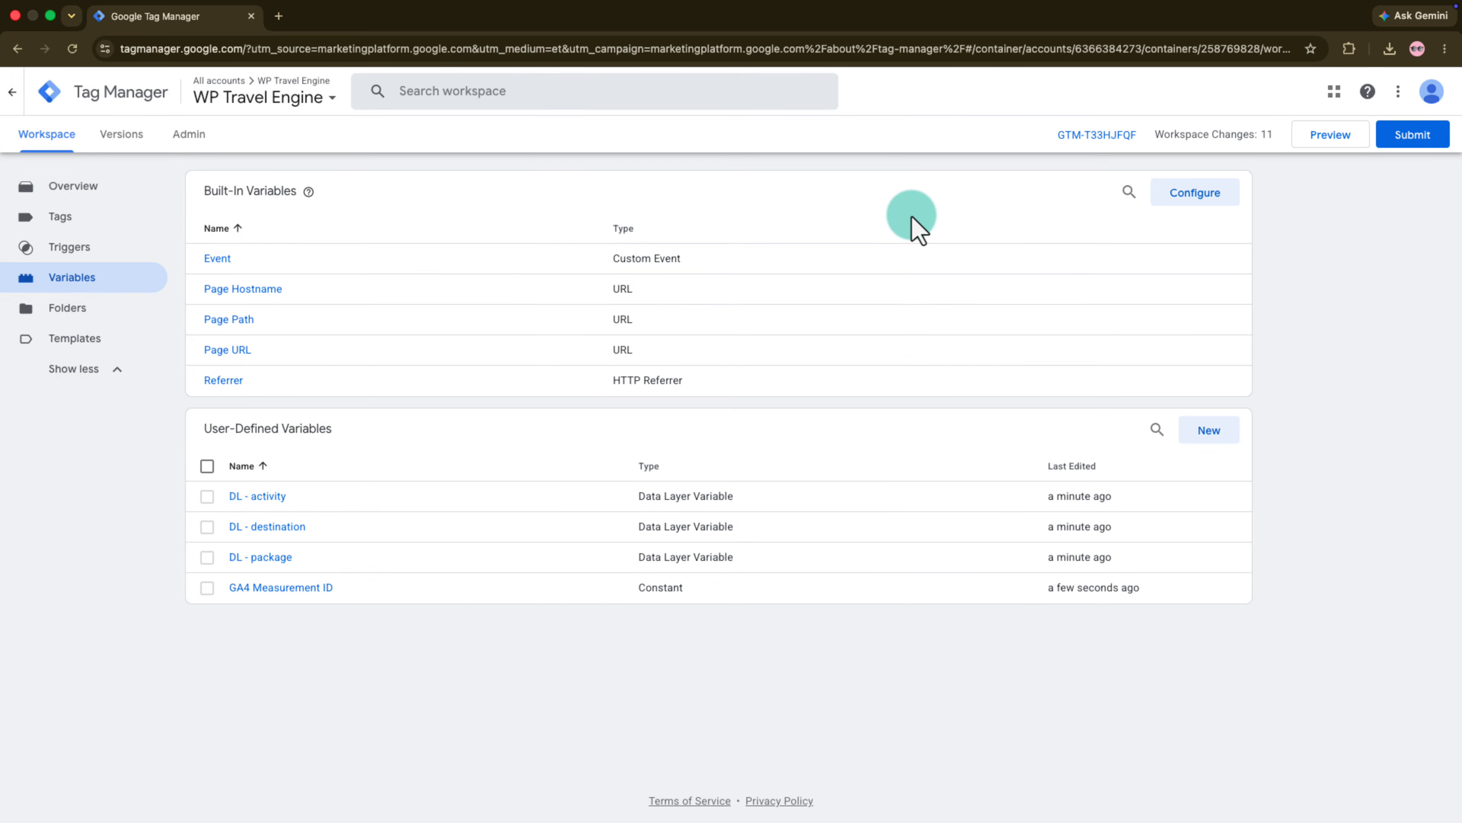
# - Publish the workspace changes as a version named WP Travel Engine Test and review its tags, triggers and variables
pyautogui.click(1405, 139)
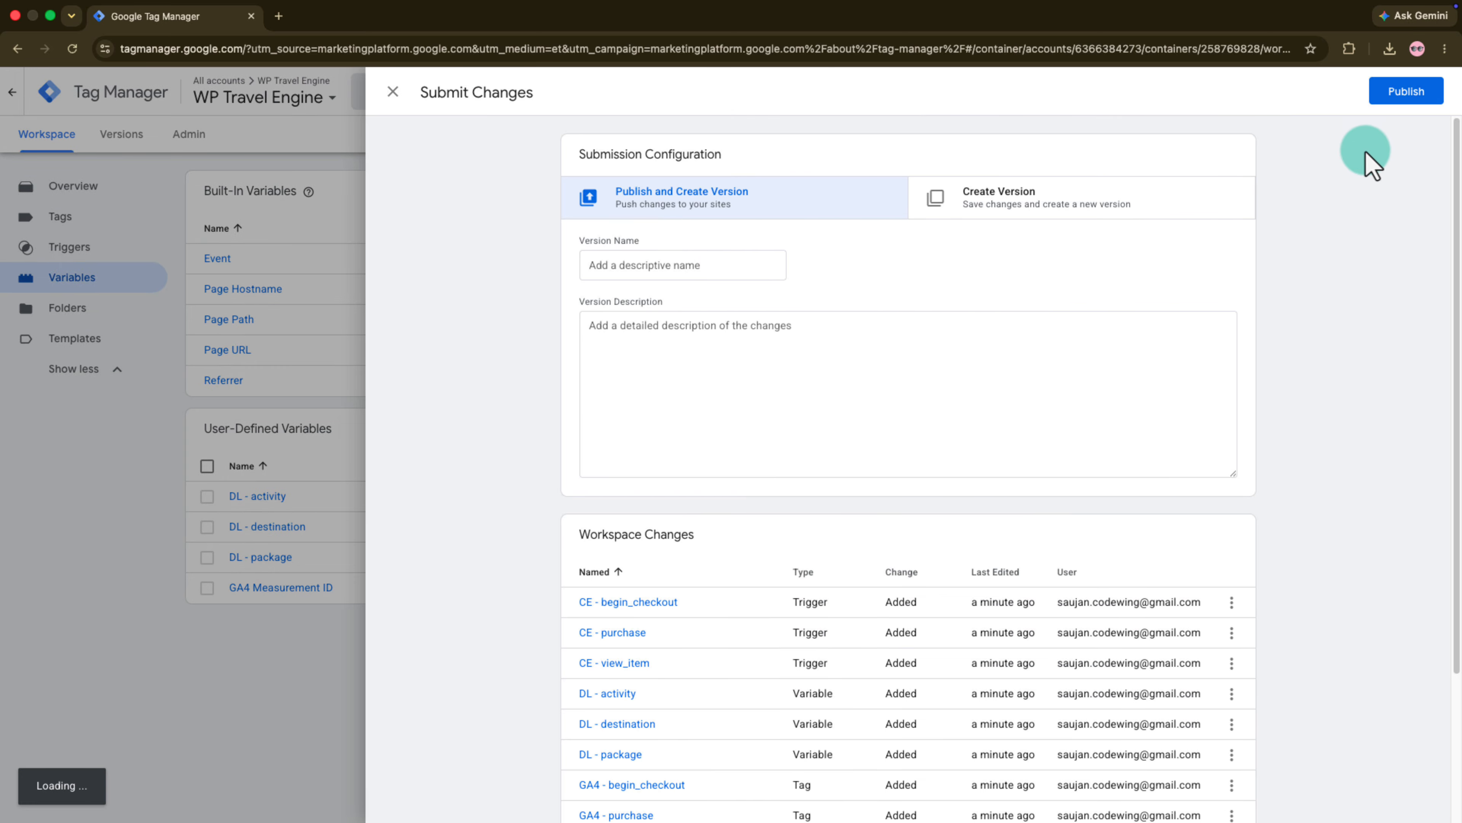
pyautogui.click(700, 271)
pyautogui.write('WP Travel Engine Test')
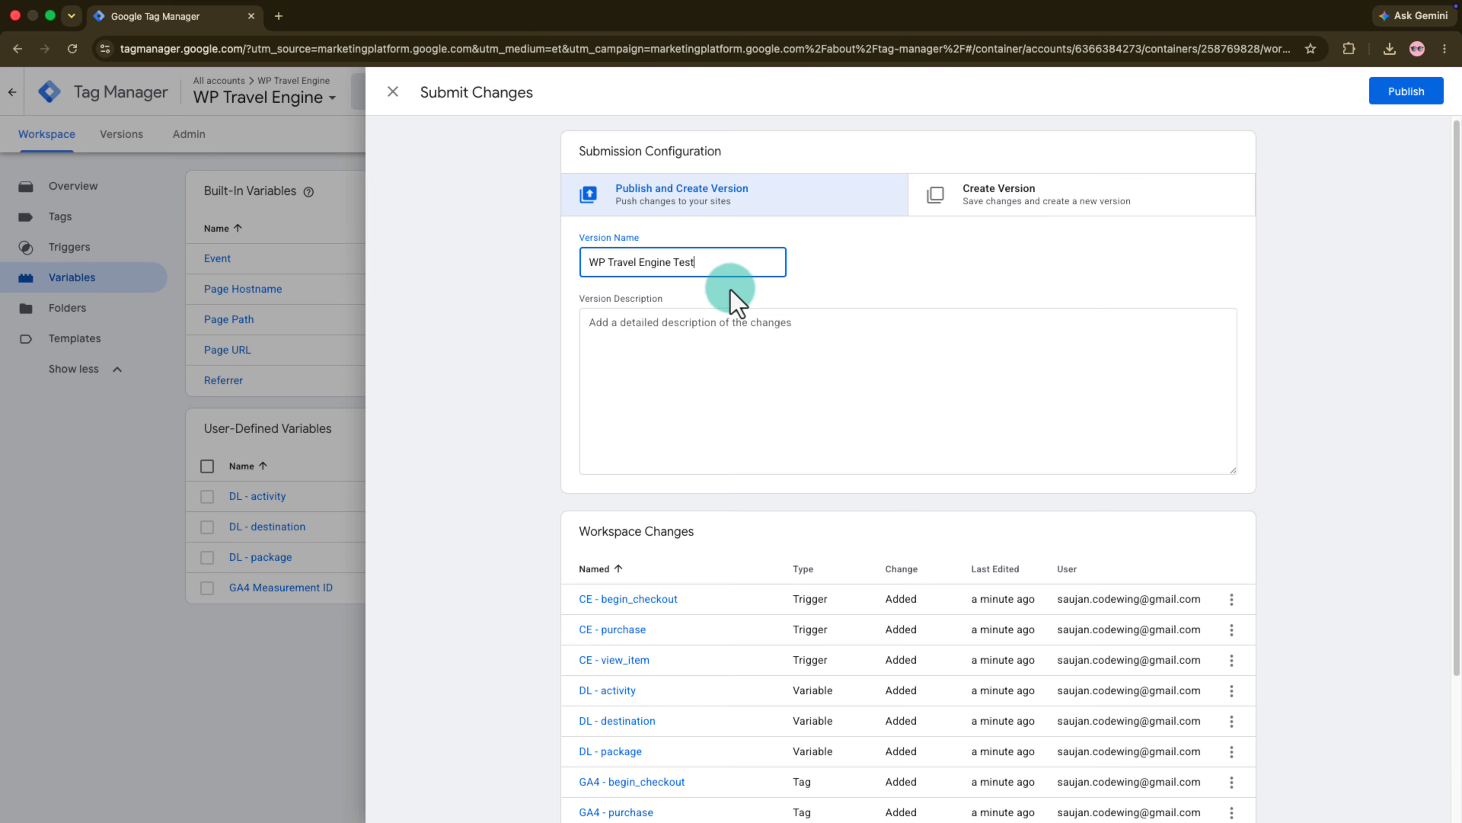
pyautogui.scroll(-5, 842, 377)
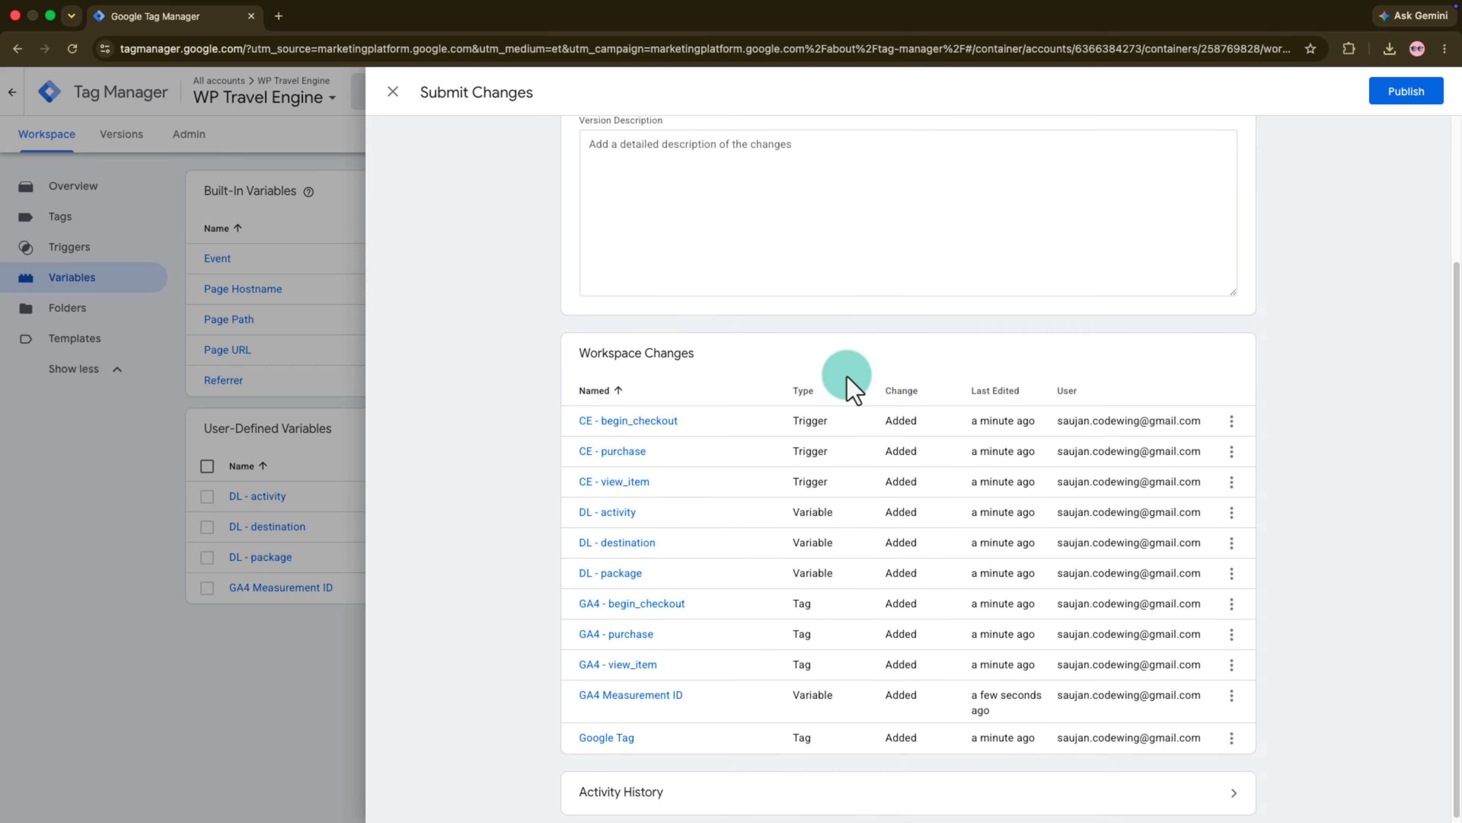
pyautogui.scroll(5, 1304, 179)
pyautogui.click(1422, 96)
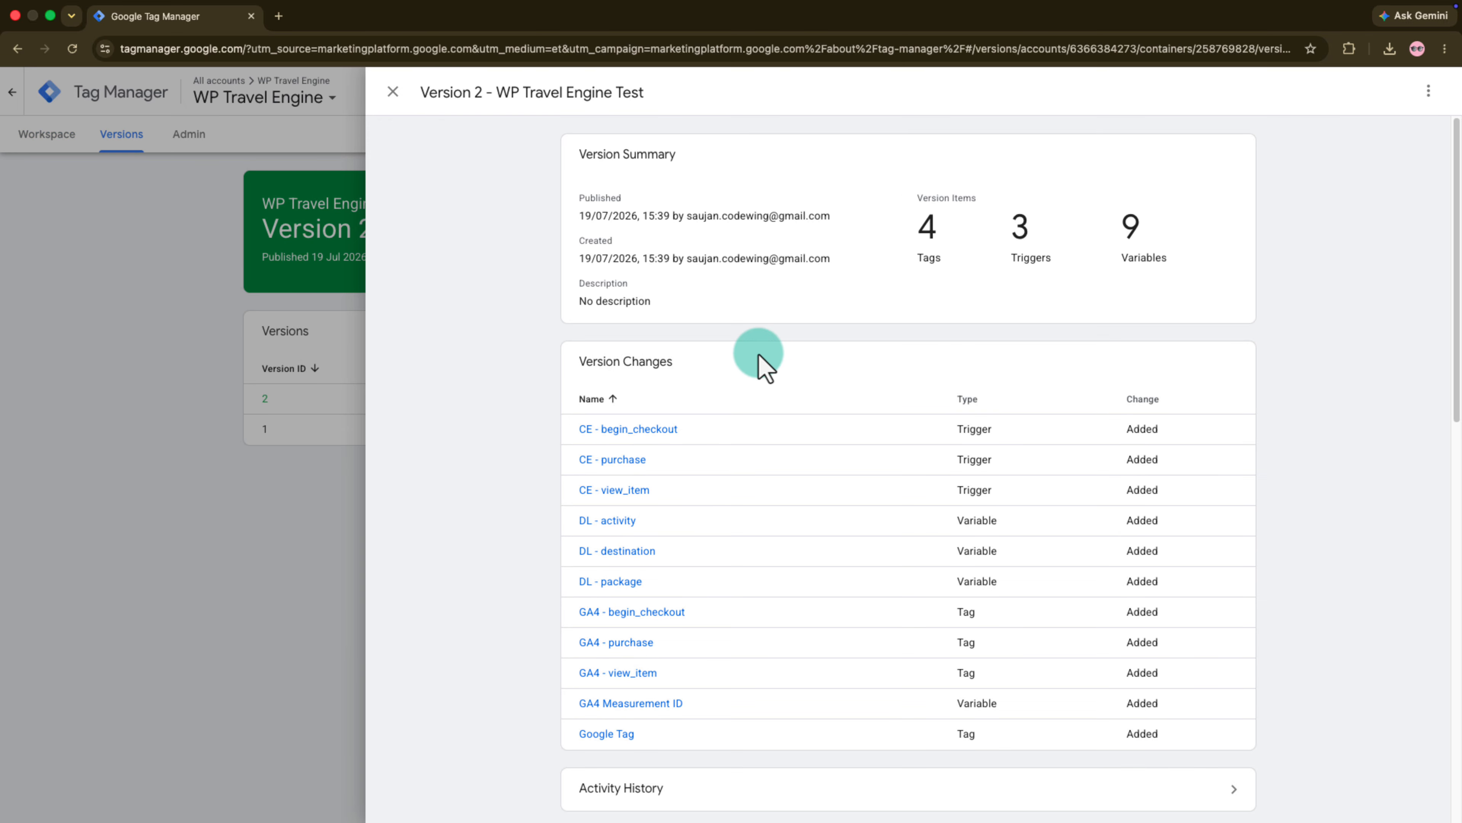
pyautogui.scroll(-9, 752, 351)
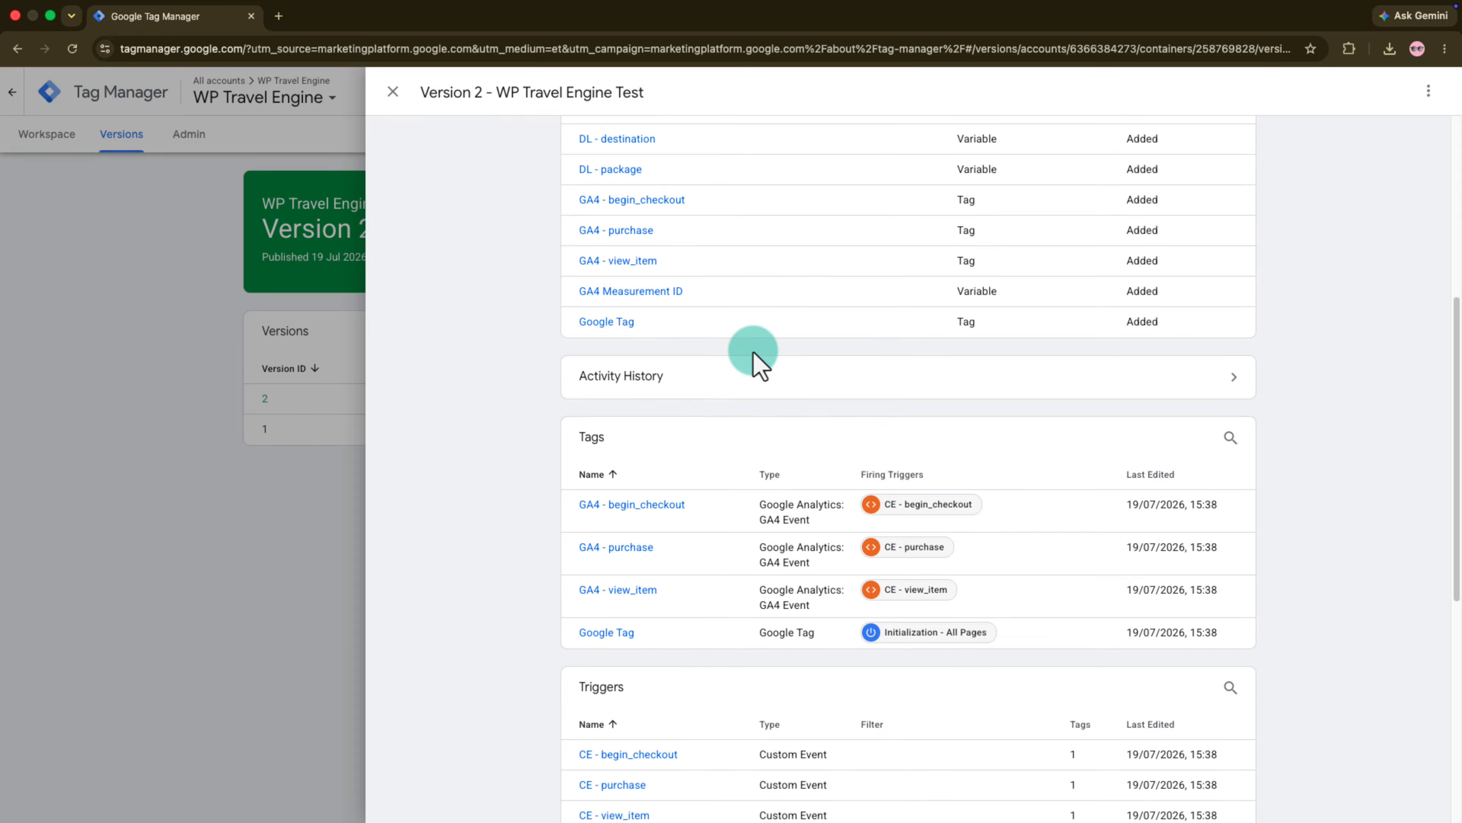
pyautogui.scroll(-6, 753, 352)
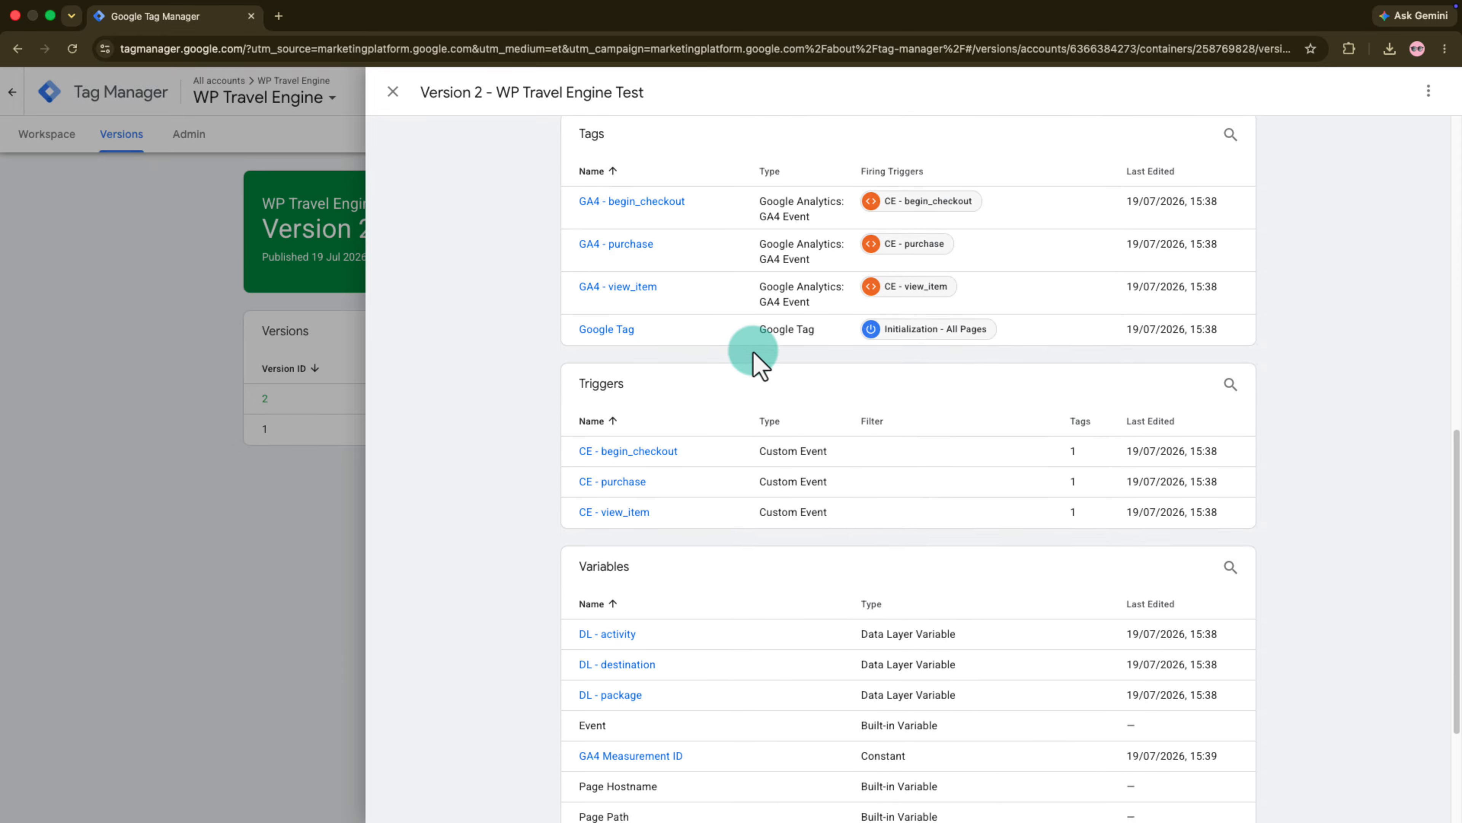
pyautogui.scroll(-1, 753, 352)
pyautogui.scroll(16, 753, 352)
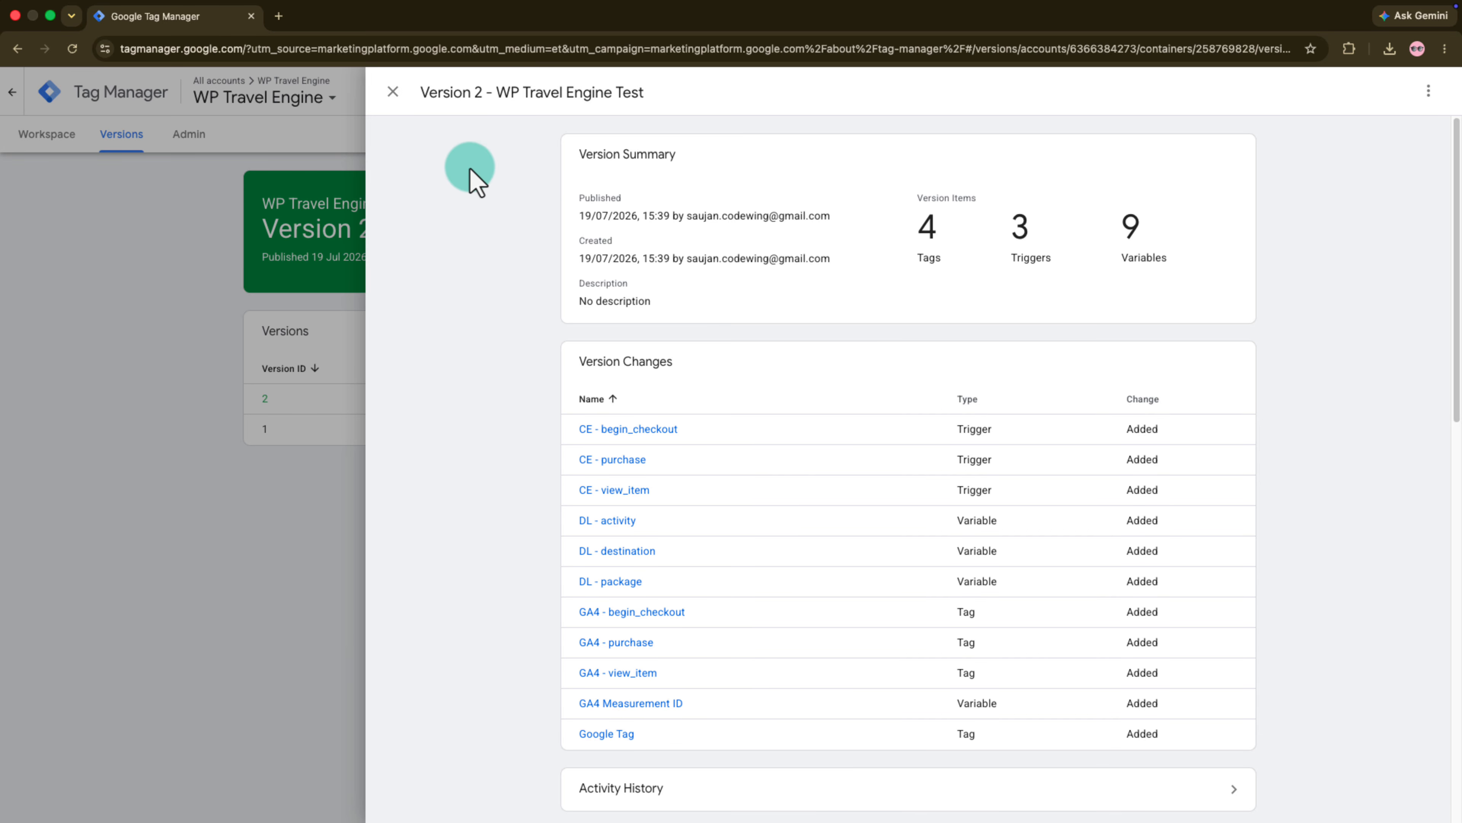
pyautogui.click(392, 96)
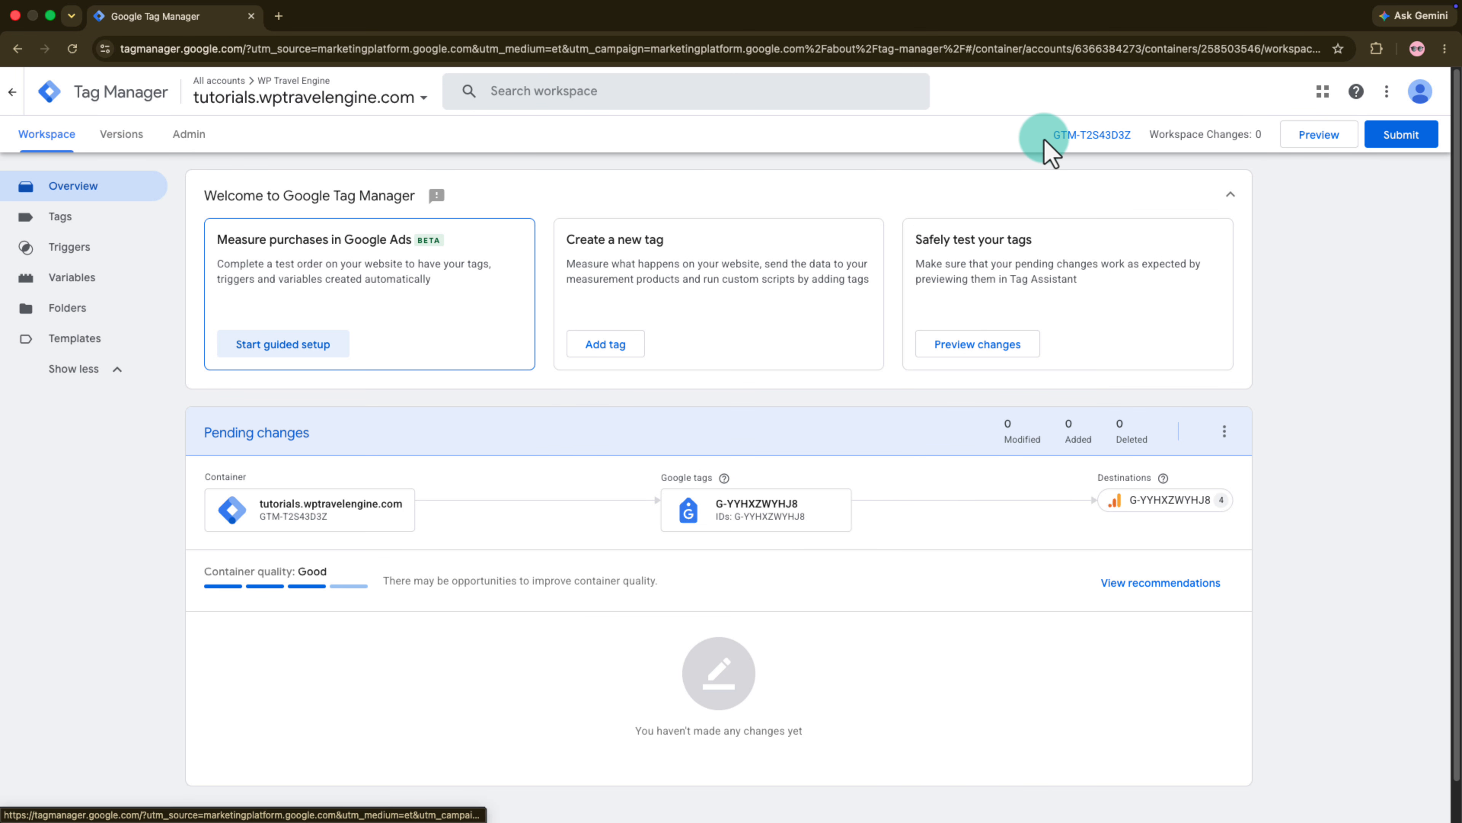
# - Copy the tutorials.wptravelengine.com container's ID, enter it as the GTM Container ID in WordPress's GA4 eCommerce Tracking settings and save
pyautogui.moveTo(1047, 137); pyautogui.dragTo(1132, 144)
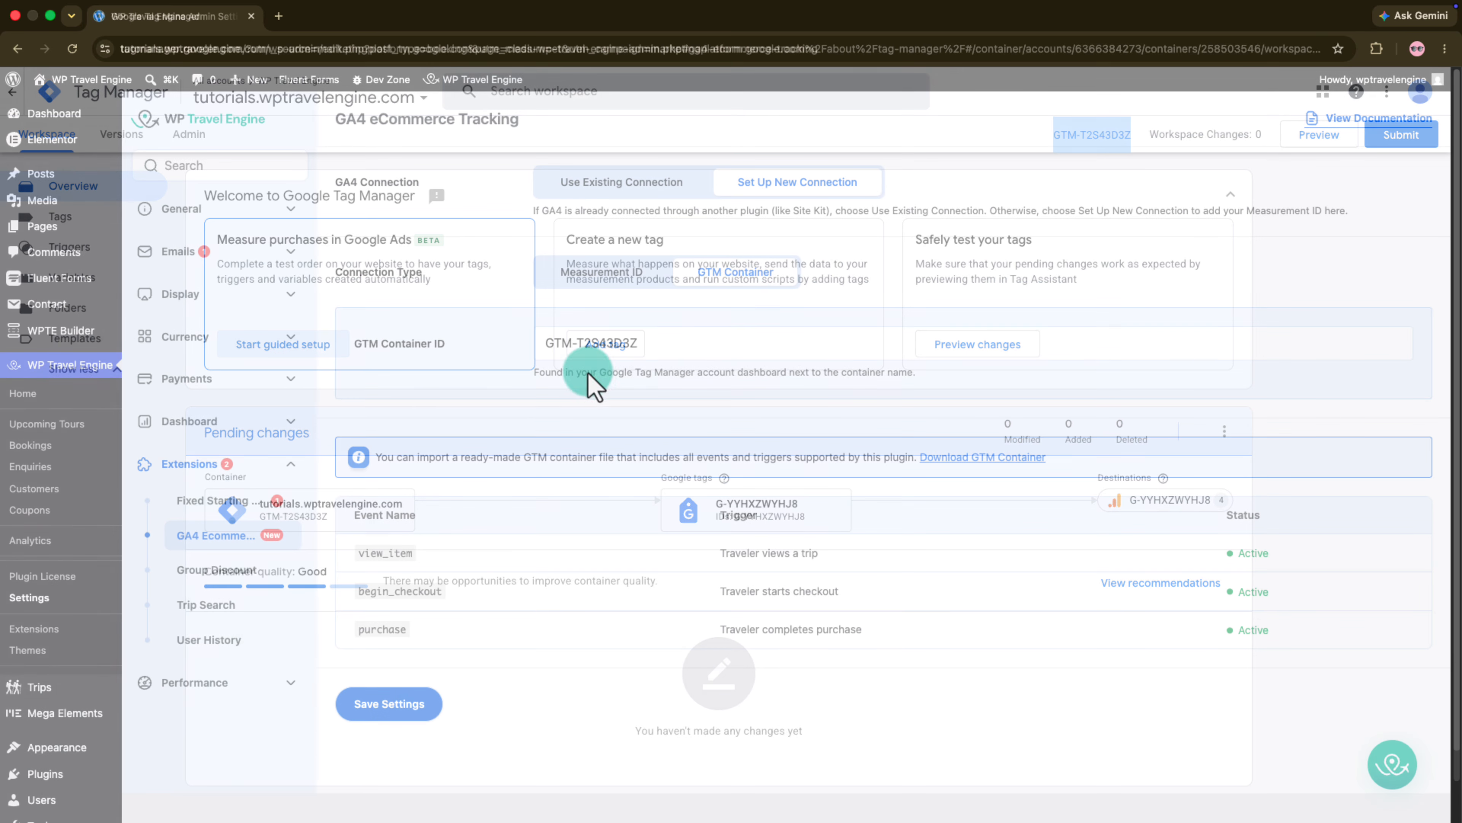
pyautogui.click(651, 353)
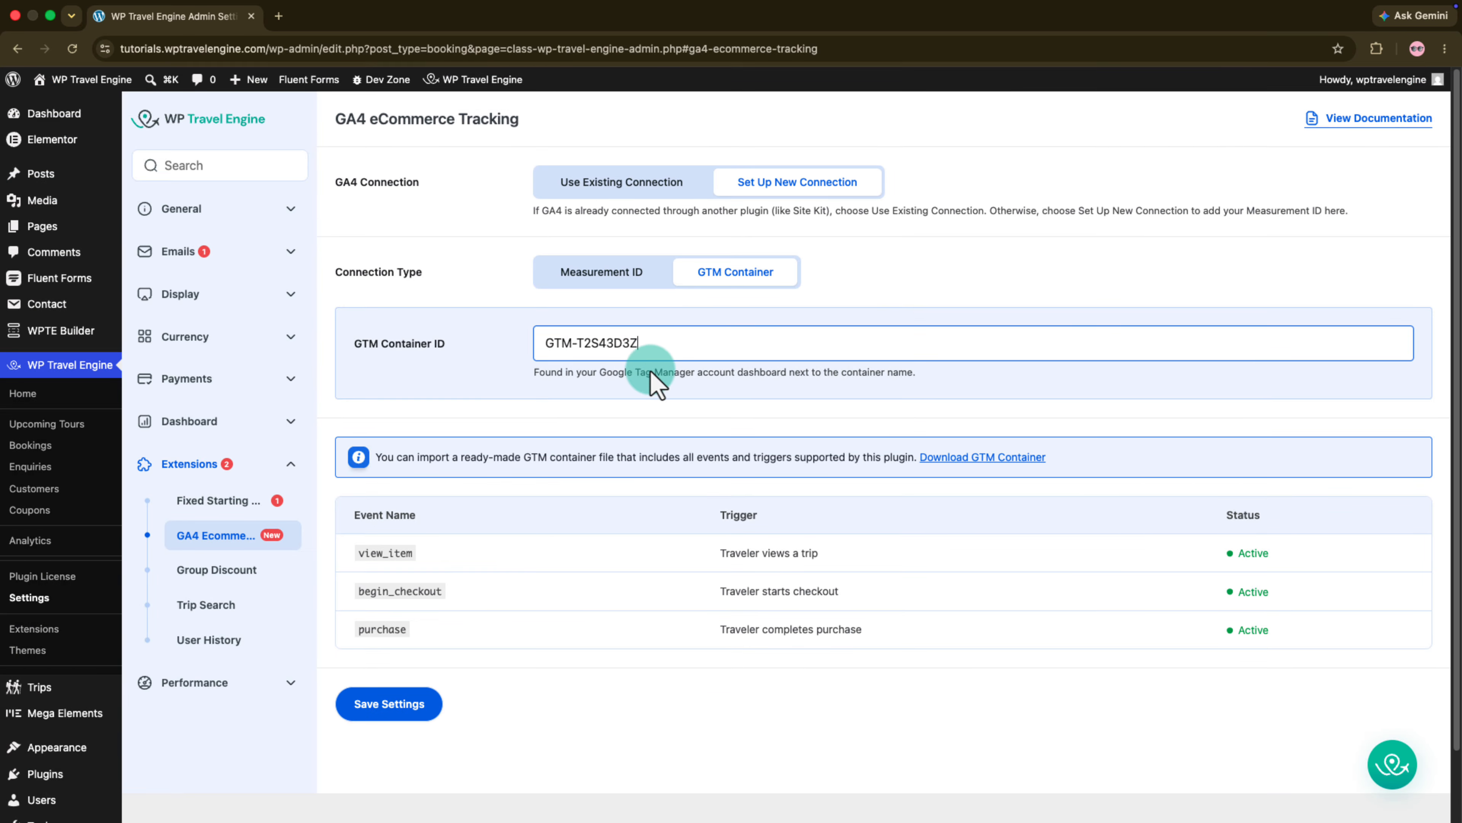
pyautogui.click(648, 372)
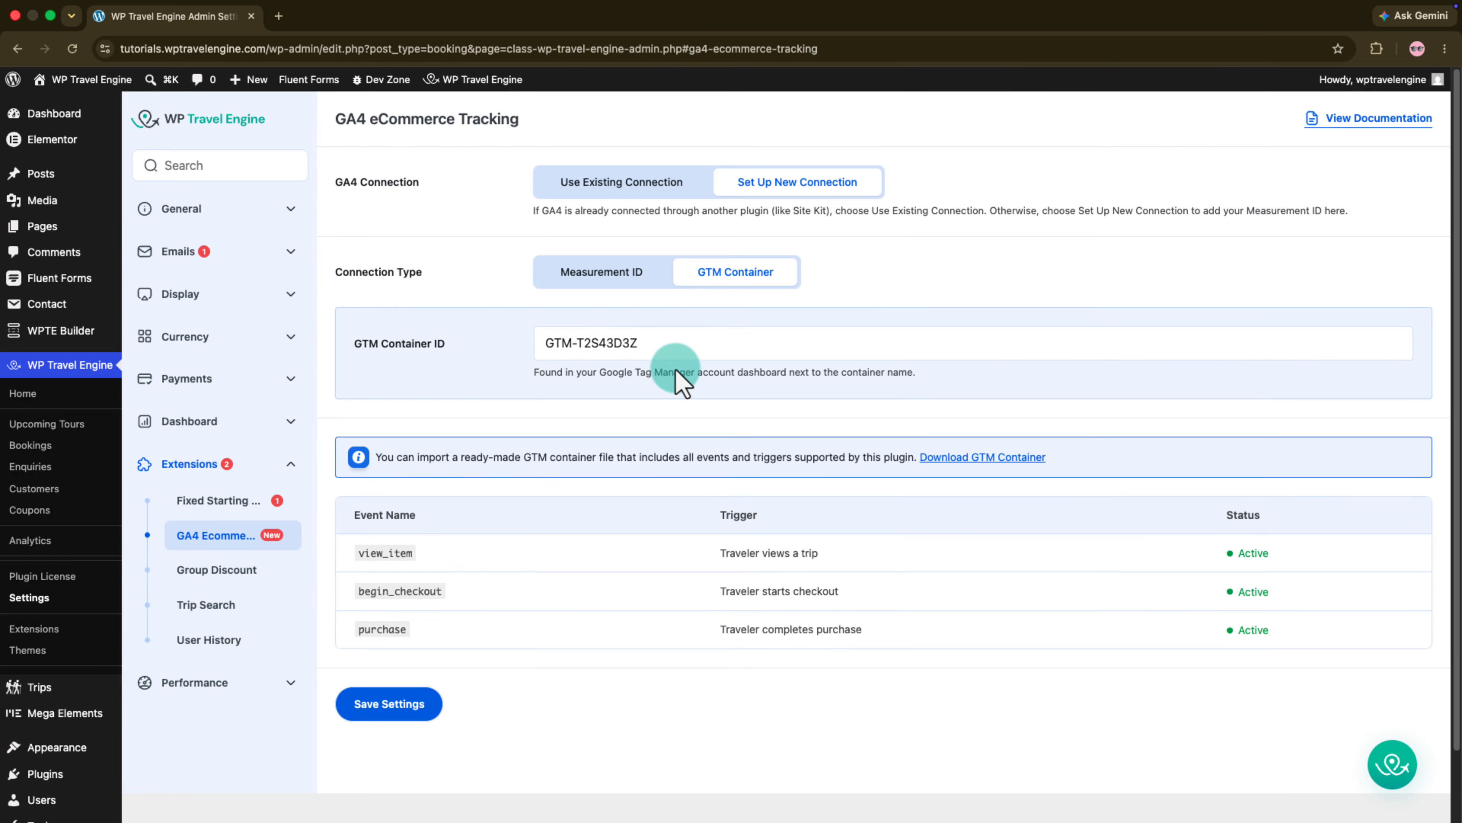
pyautogui.click(398, 701)
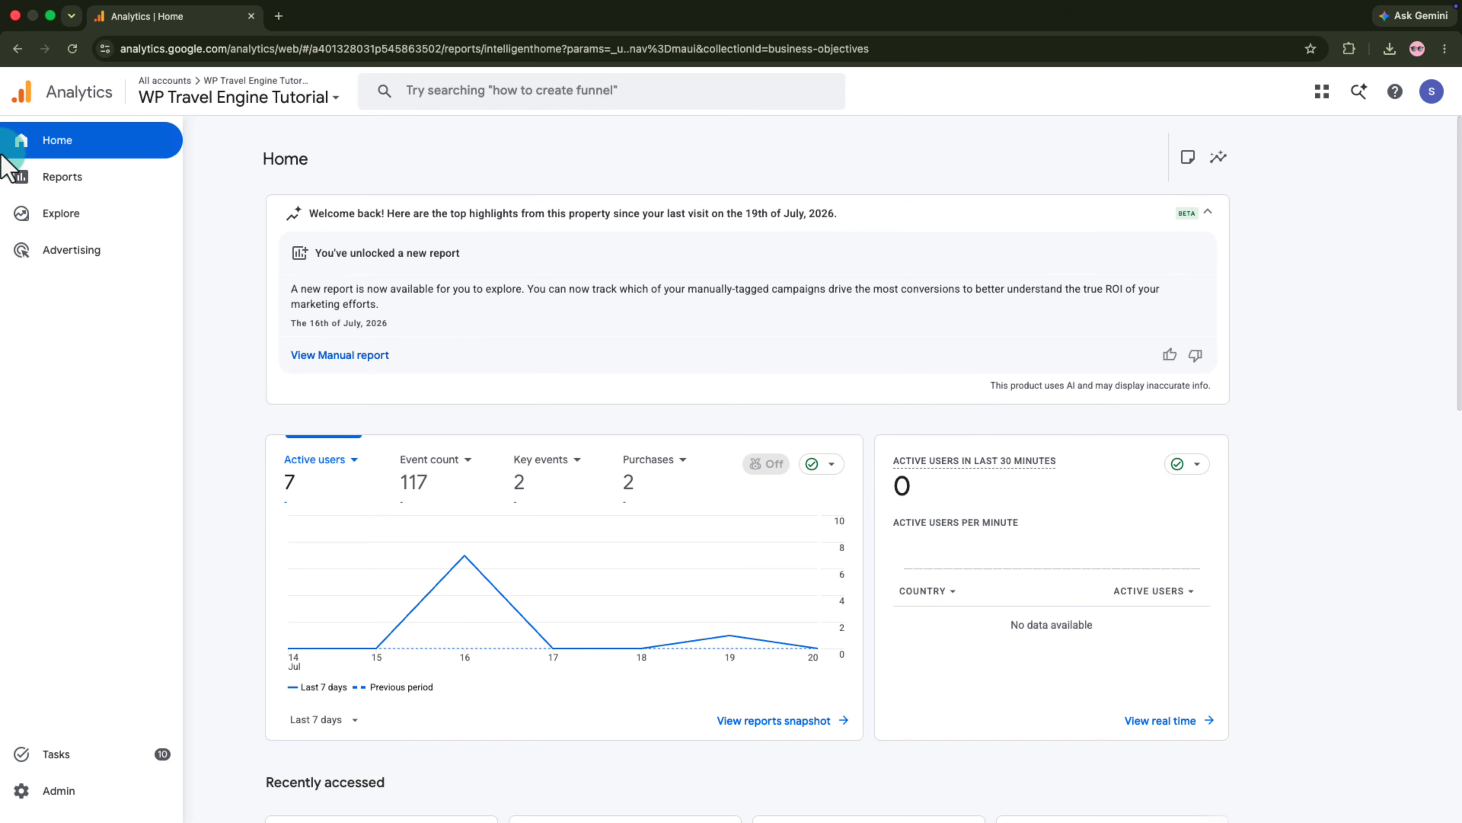
# - Switch to Google Analytics and examine the E-commerce purchases report for items viewed, items purchased and item revenue
pyautogui.click(26, 177)
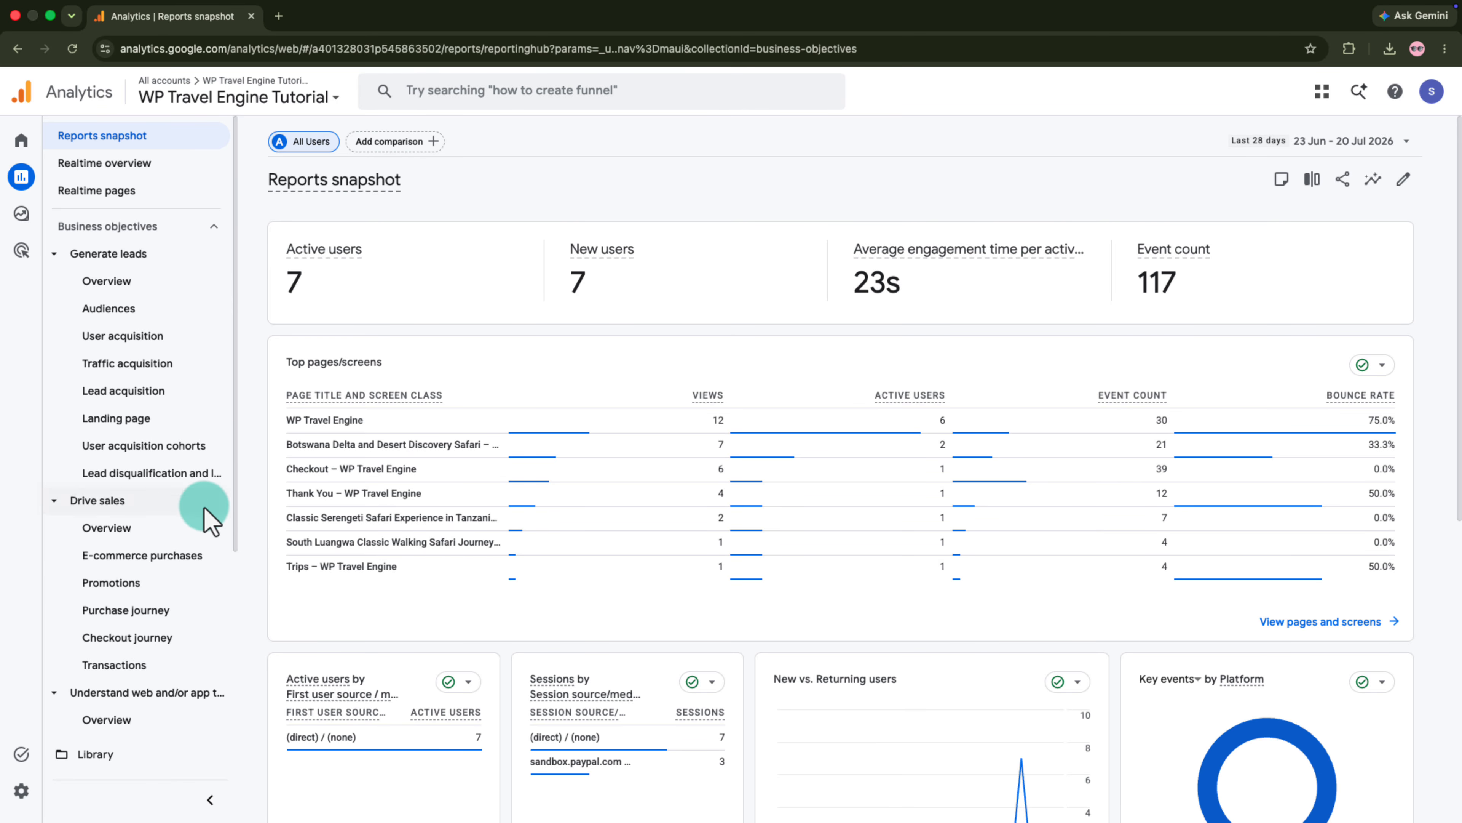
pyautogui.click(199, 556)
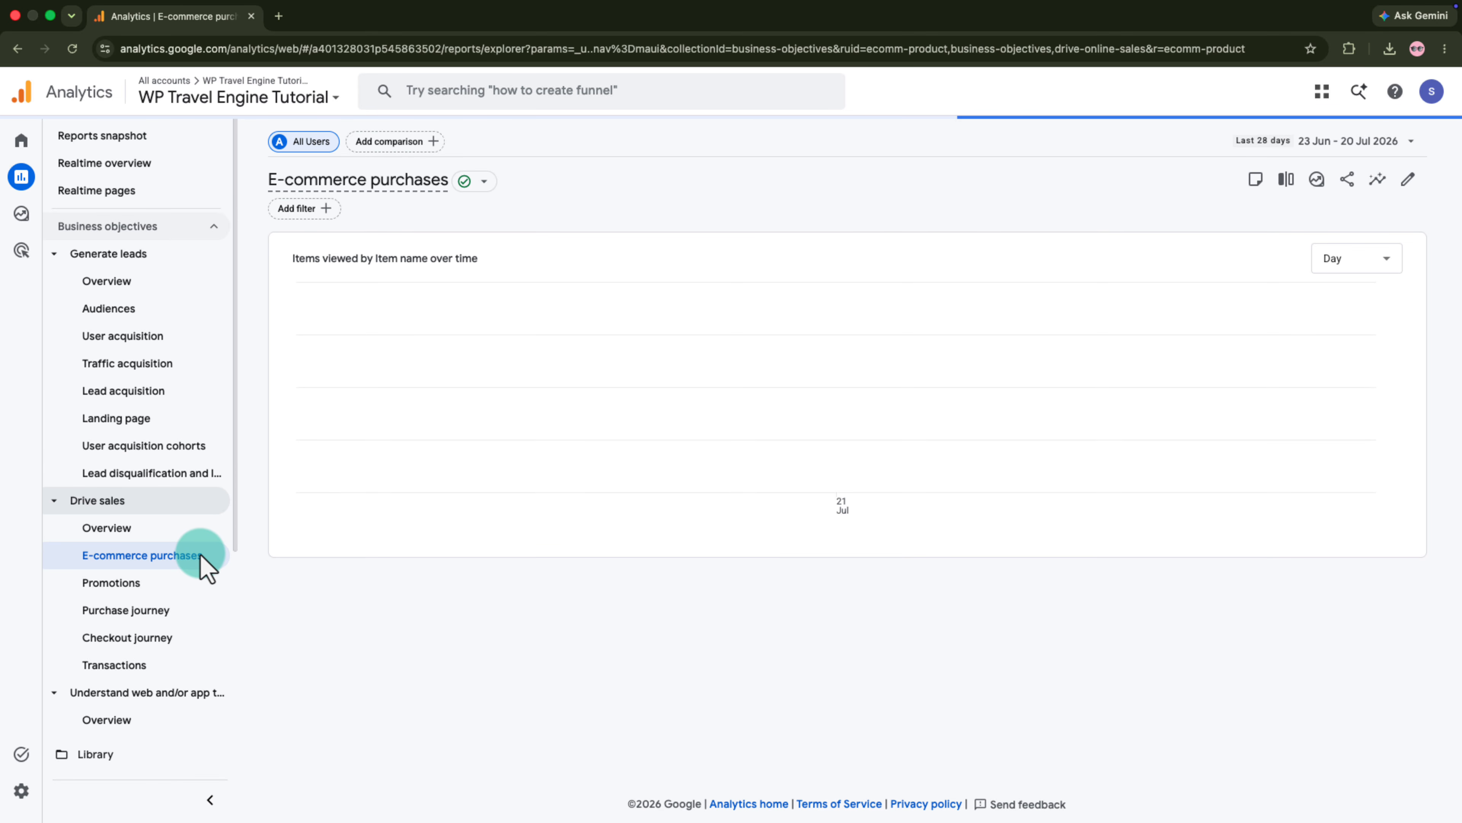
pyautogui.scroll(-1, 679, 515)
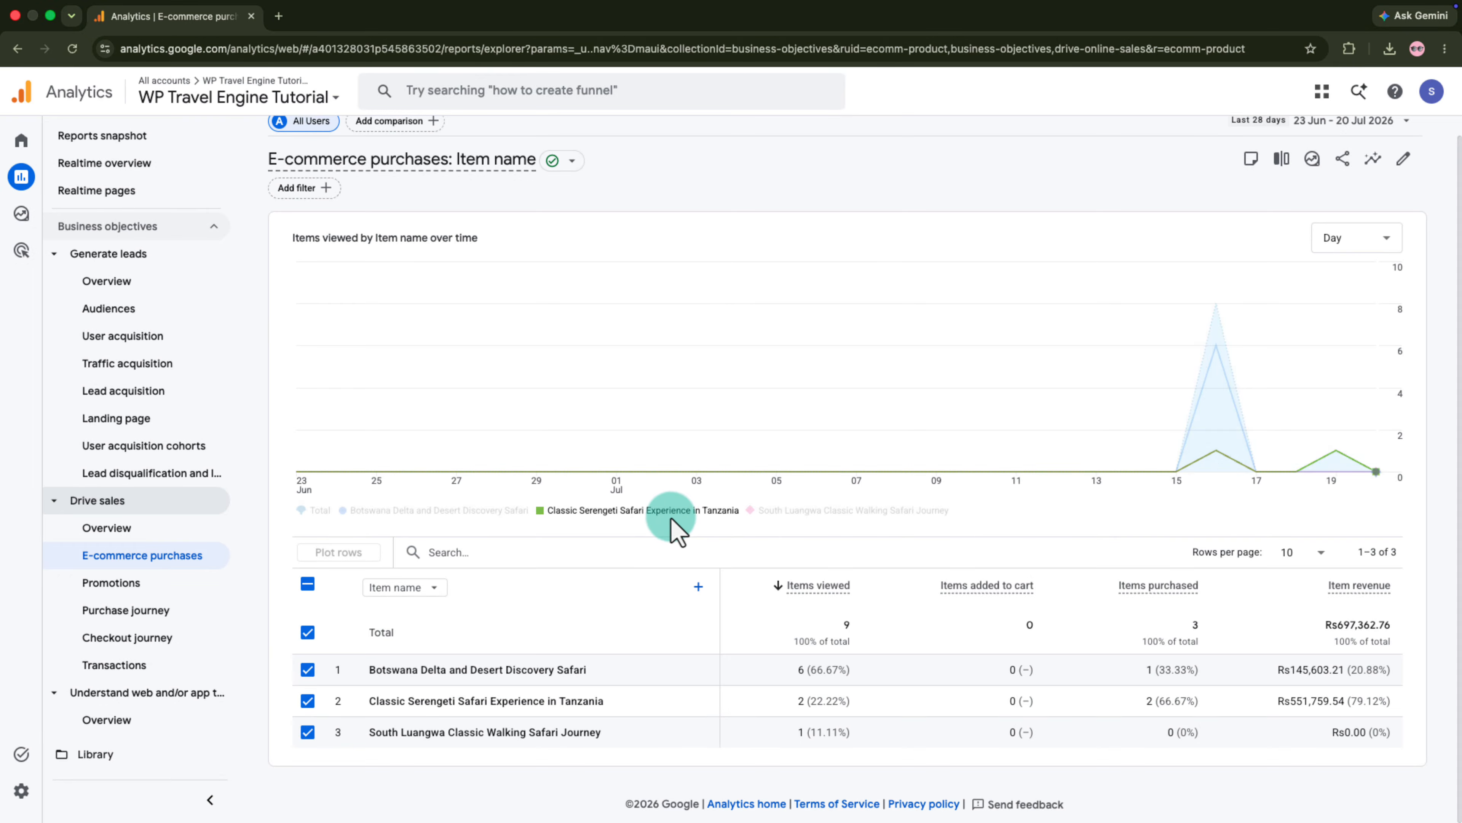
# - Examine the Events report for the counts of tracked events such as view_item, begin_checkout and purchase
pyautogui.scroll(-5, 150, 536)
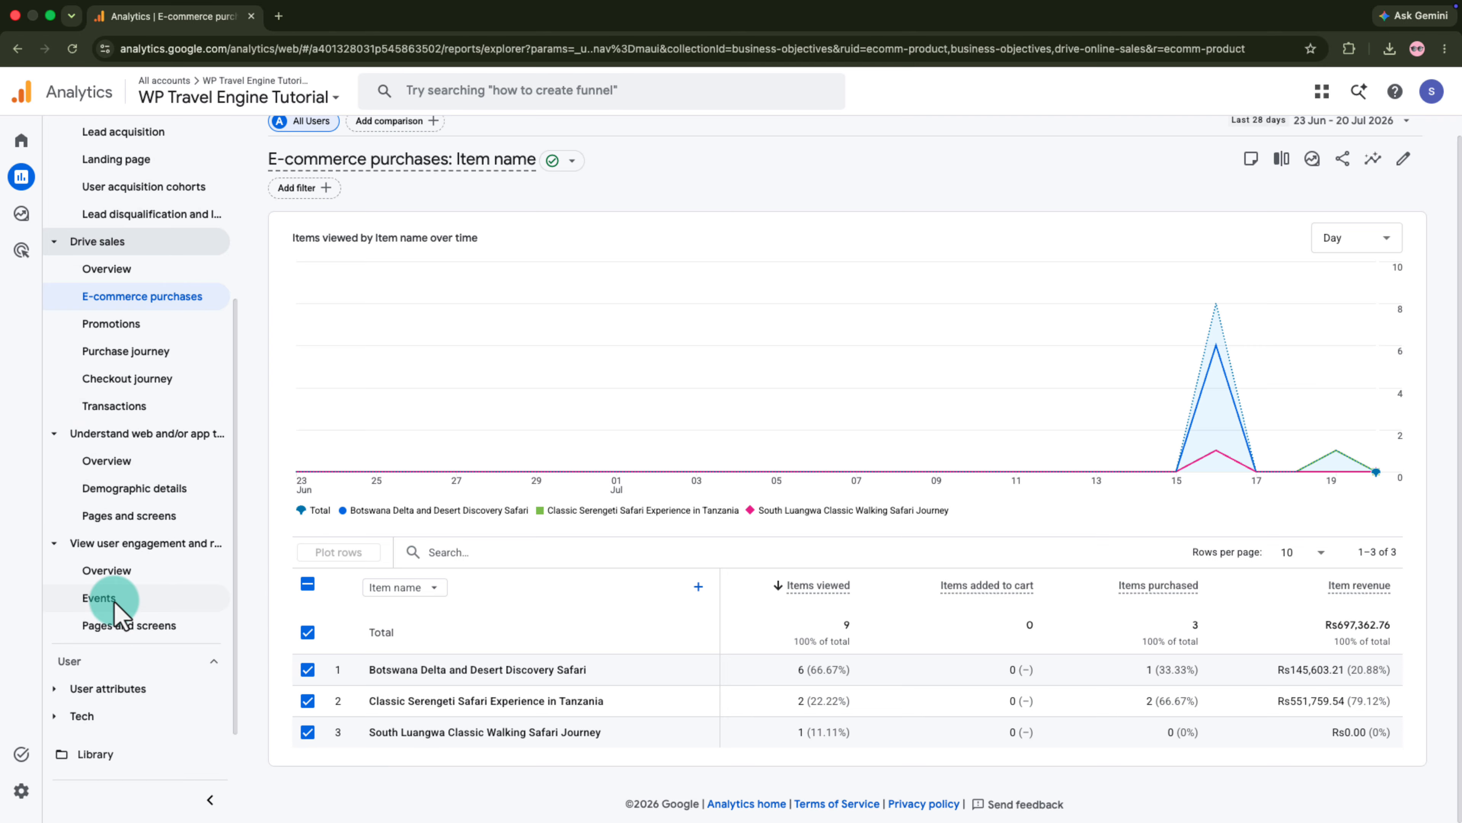
pyautogui.click(107, 599)
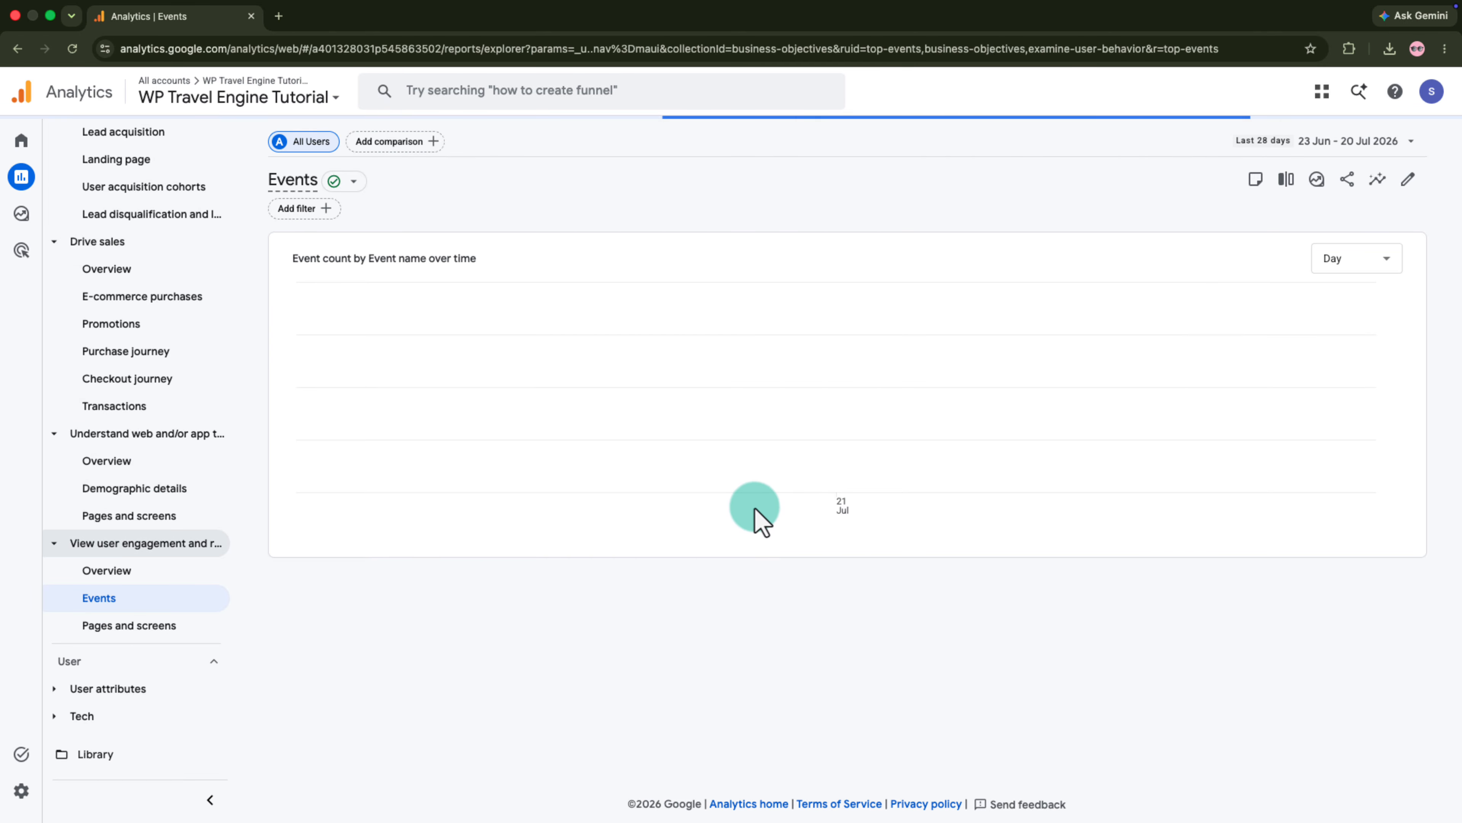
pyautogui.scroll(-3, 742, 506)
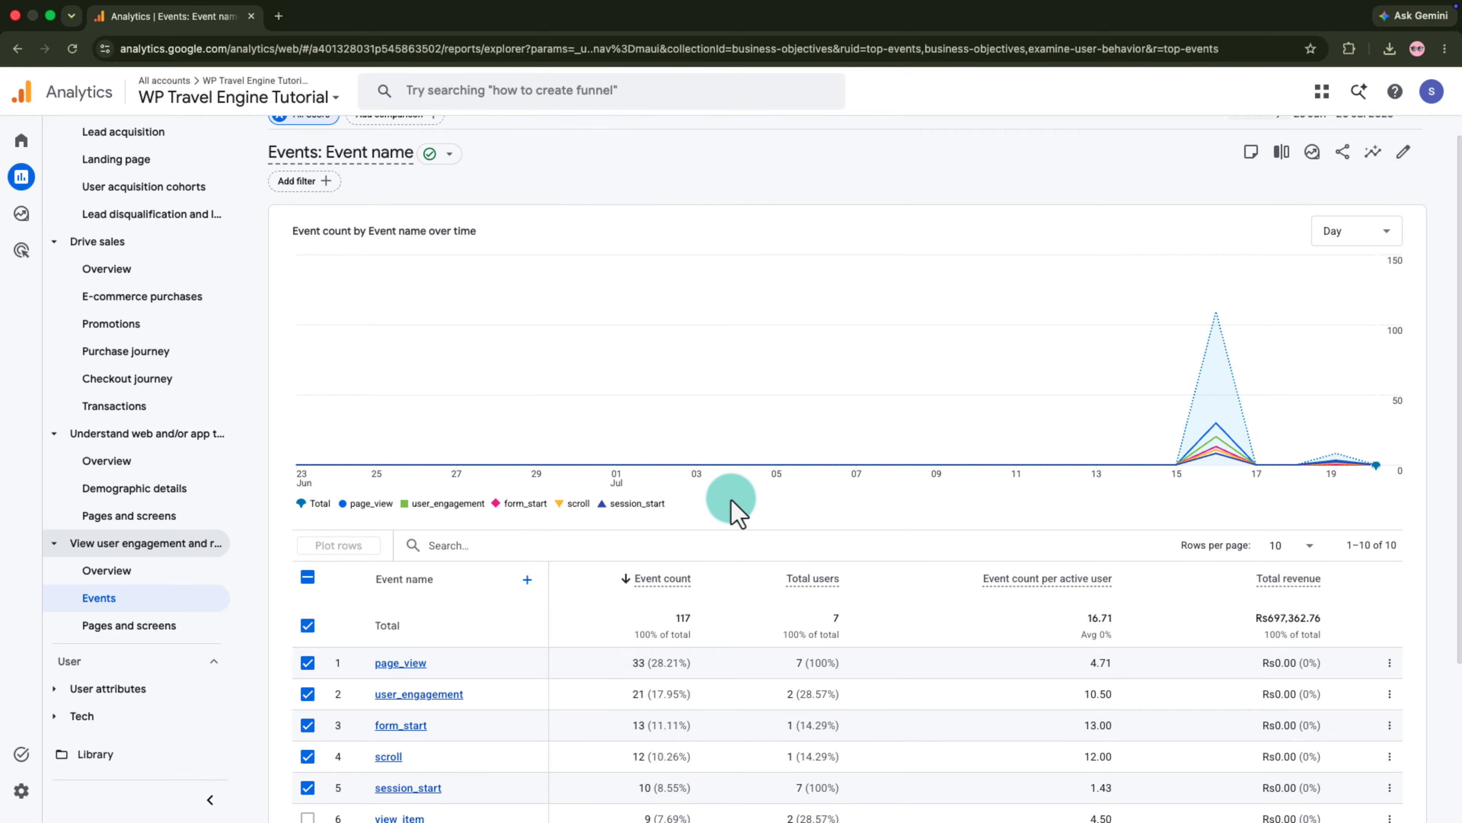
pyautogui.scroll(-5, 730, 497)
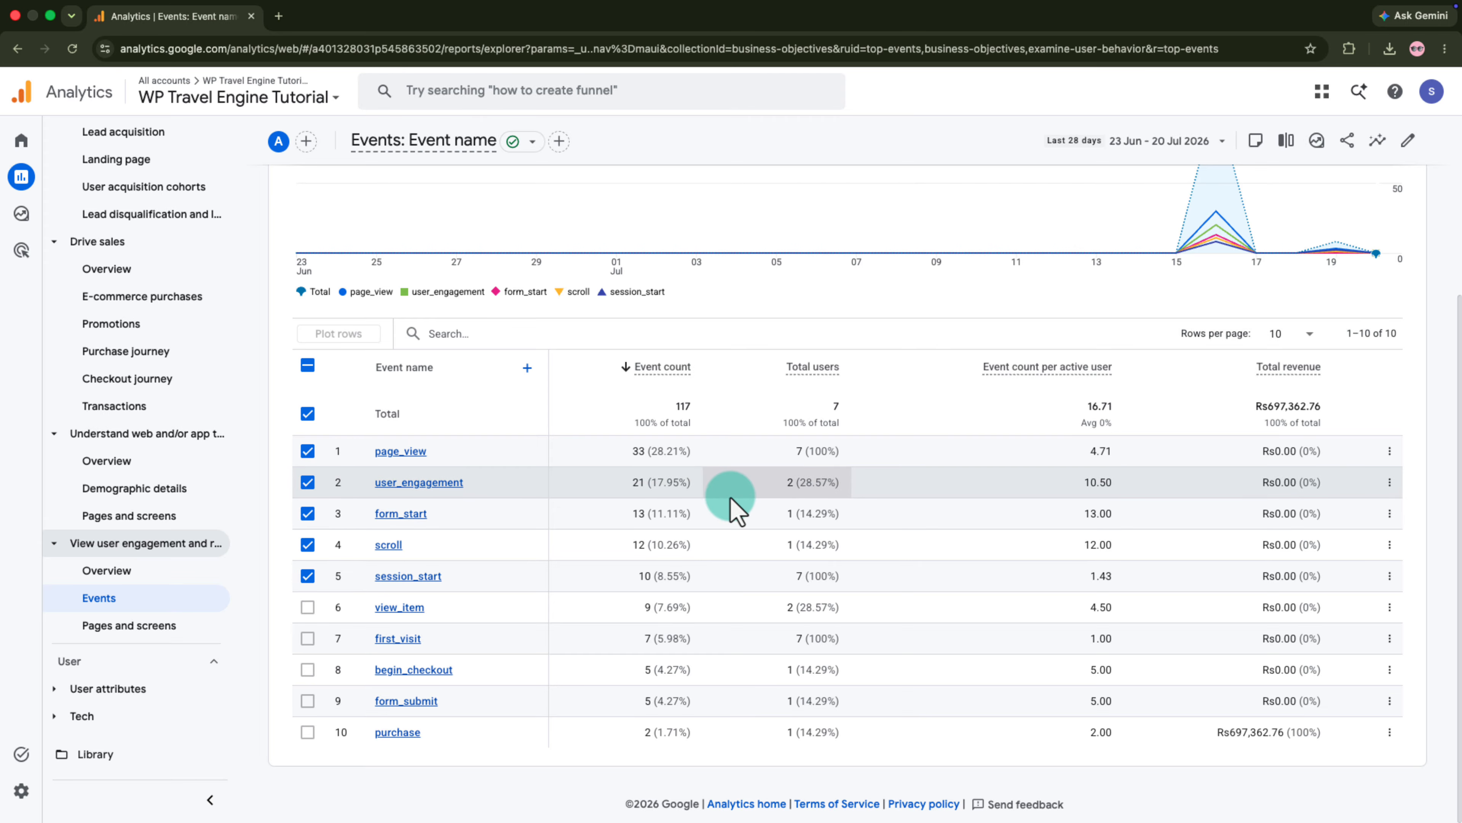
pyautogui.scroll(7, 730, 497)
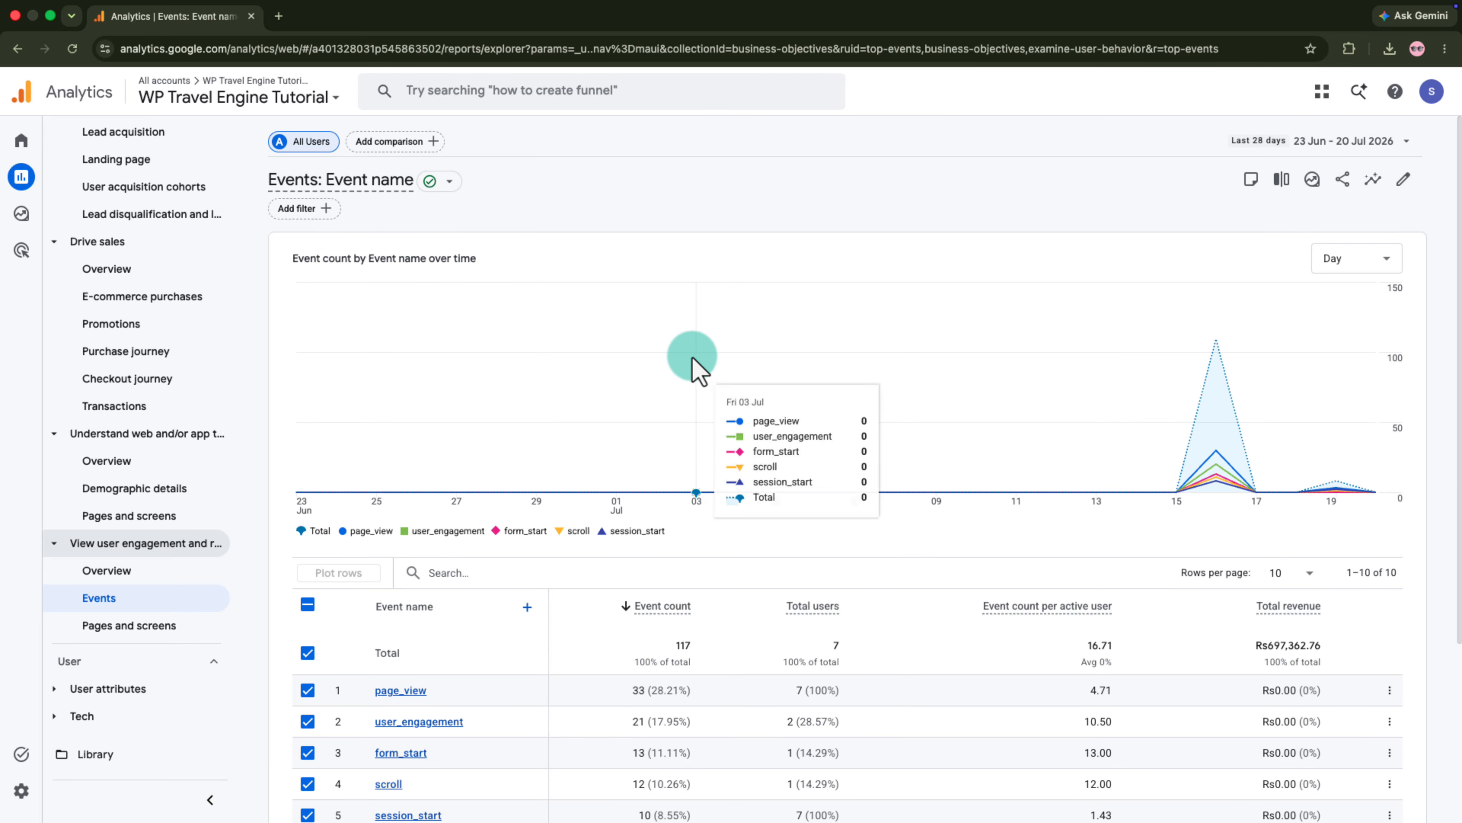